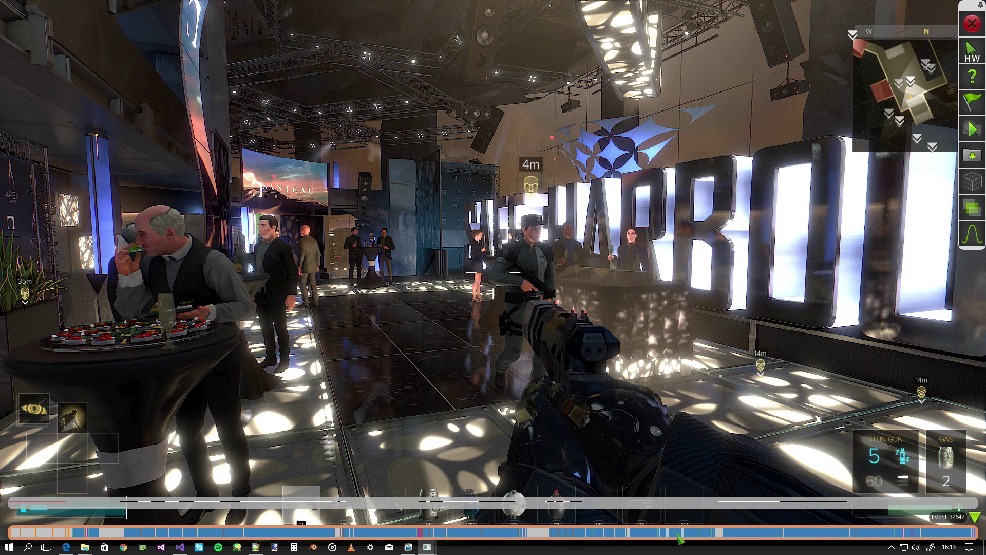
# - Scrub the timeline through early draws, from event 21242 to the six-camera monitor render
pyautogui.moveTo(683, 533); pyautogui.dragTo(727, 535)
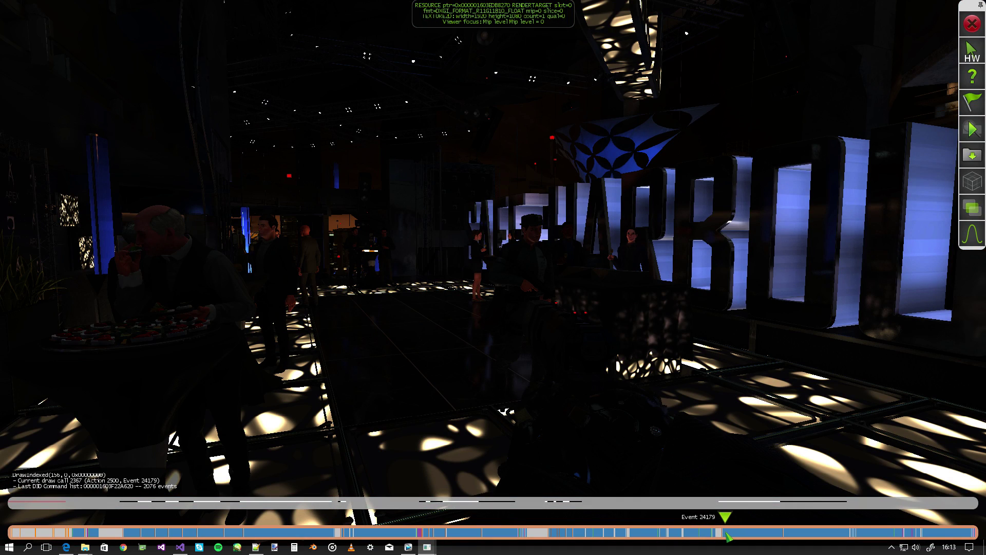
pyautogui.click(726, 535)
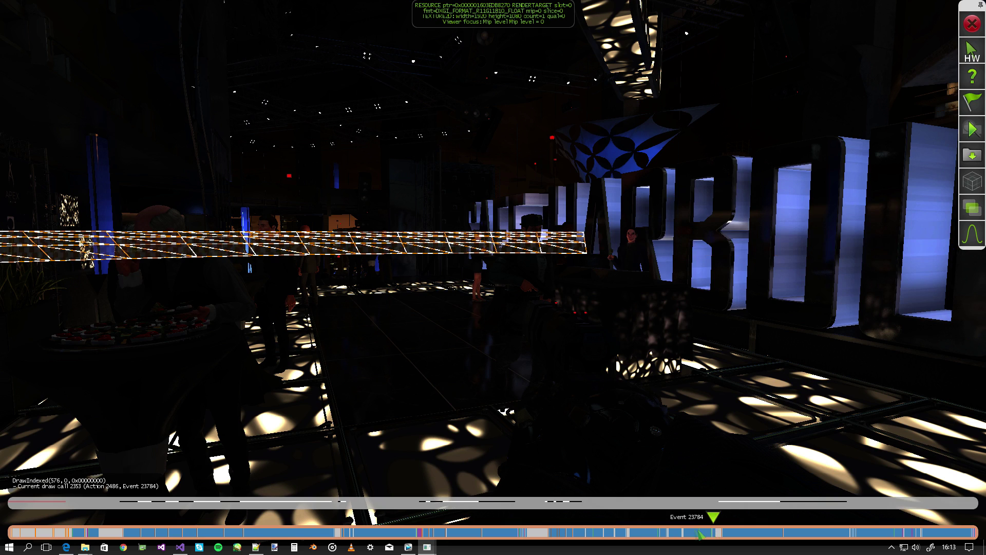
pyautogui.click(589, 532)
pyautogui.click(71, 532)
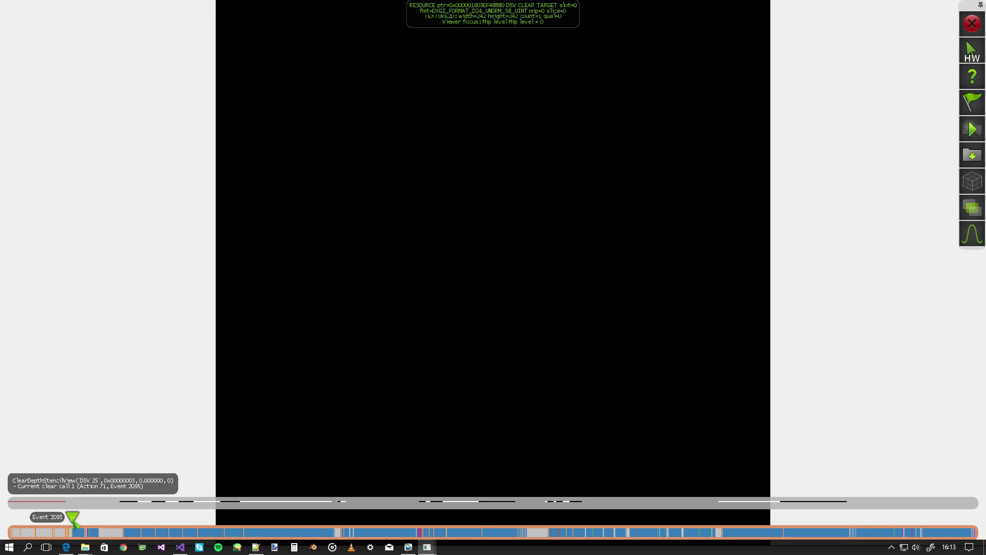
pyautogui.click(78, 532)
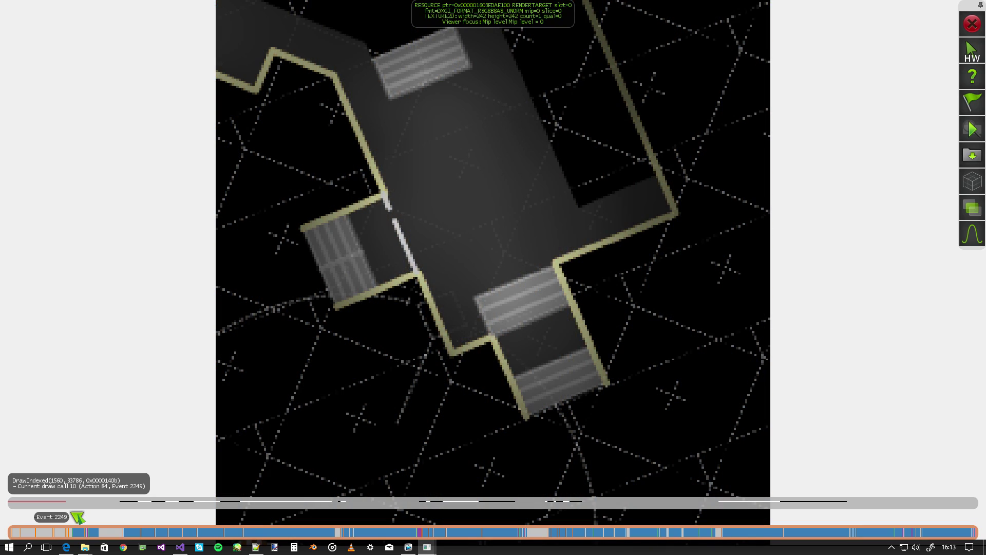
pyautogui.moveTo(78, 532); pyautogui.dragTo(94, 532)
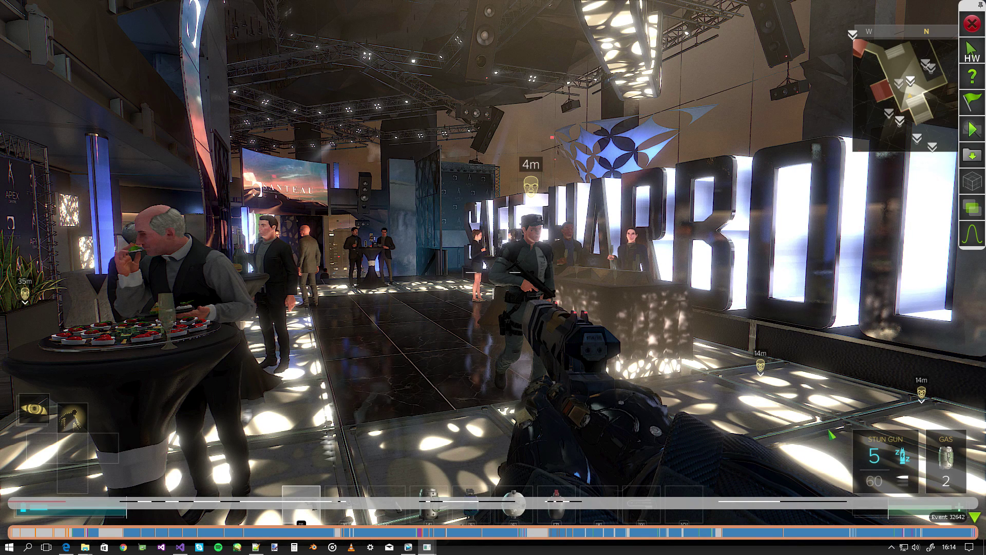
pyautogui.hotkey('alt', 'F9')
# - Scrub back past the red clear and news-broadcast texture draw to an early black clear
pyautogui.click(595, 533)
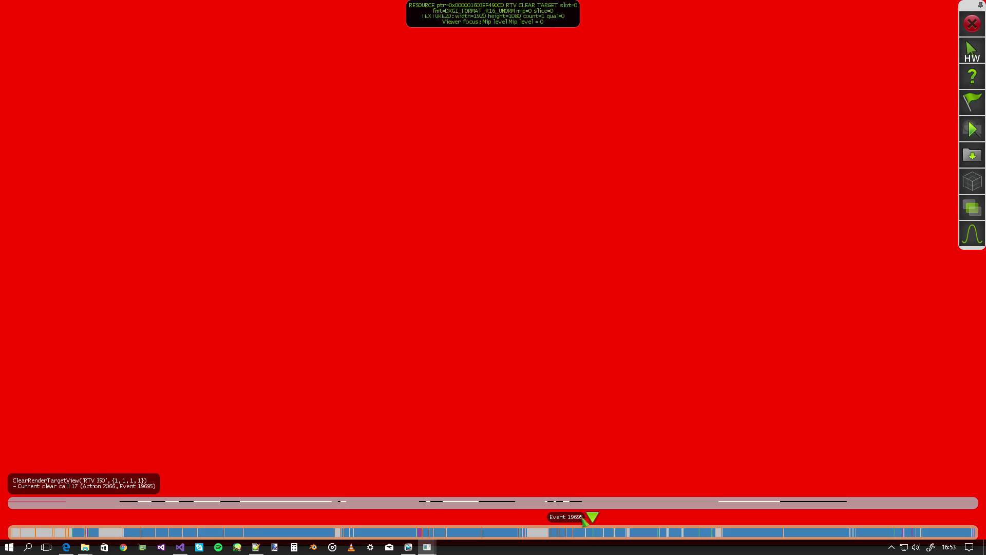
pyautogui.moveTo(585, 523); pyautogui.dragTo(96, 522)
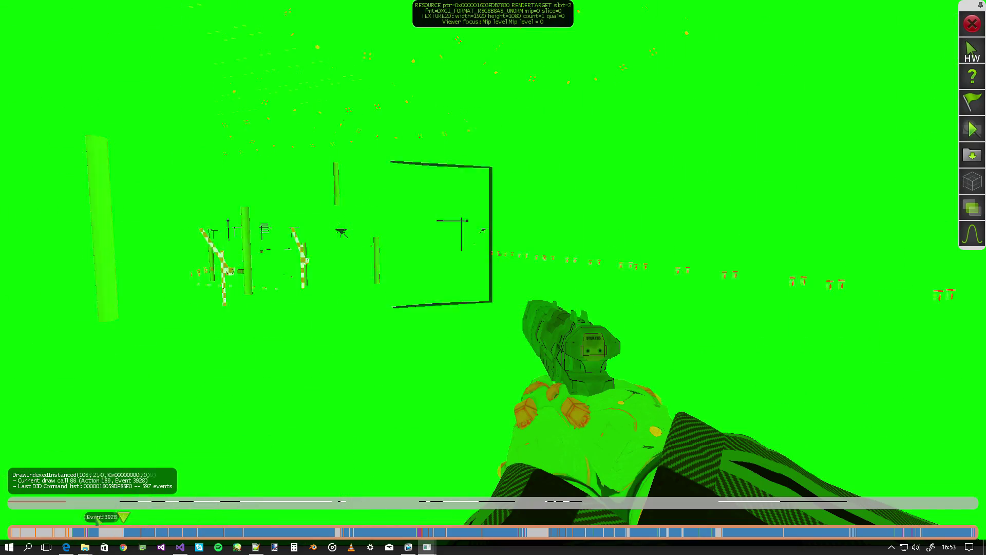
pyautogui.moveTo(97, 522); pyautogui.dragTo(72, 520)
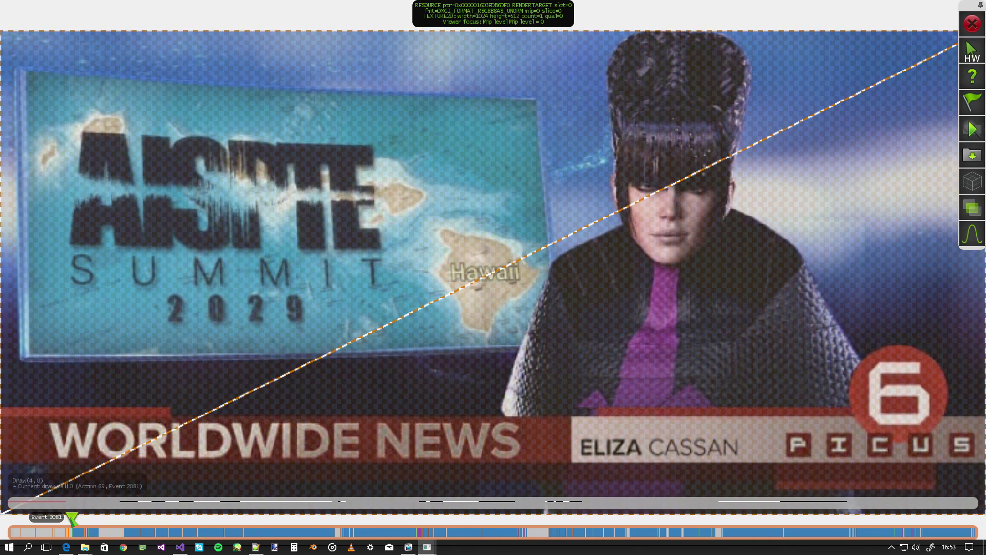
pyautogui.moveTo(75, 524); pyautogui.dragTo(65, 520)
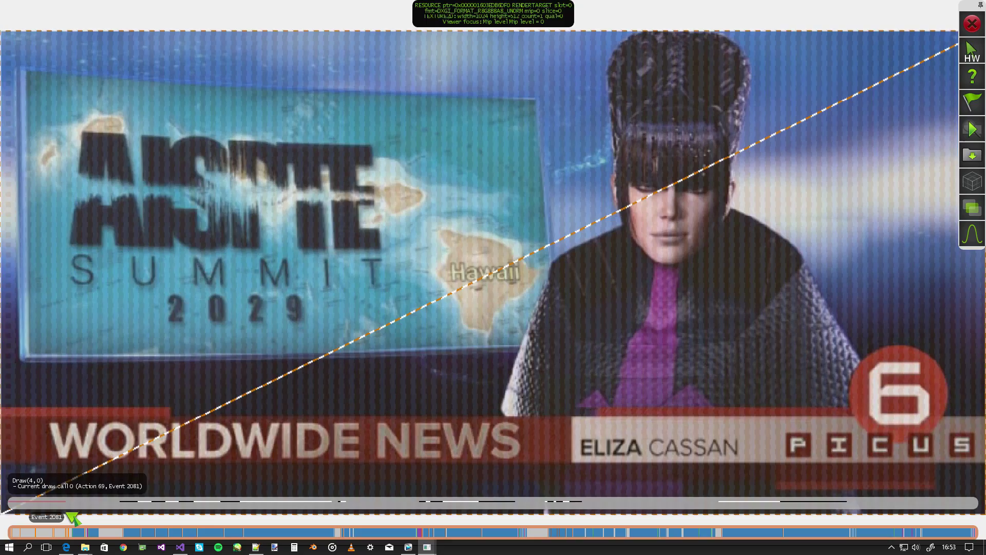
# - Move the replay to the compute Dispatch near event 2573 and view it in Visual Studio
pyautogui.moveTo(73, 519); pyautogui.dragTo(87, 519)
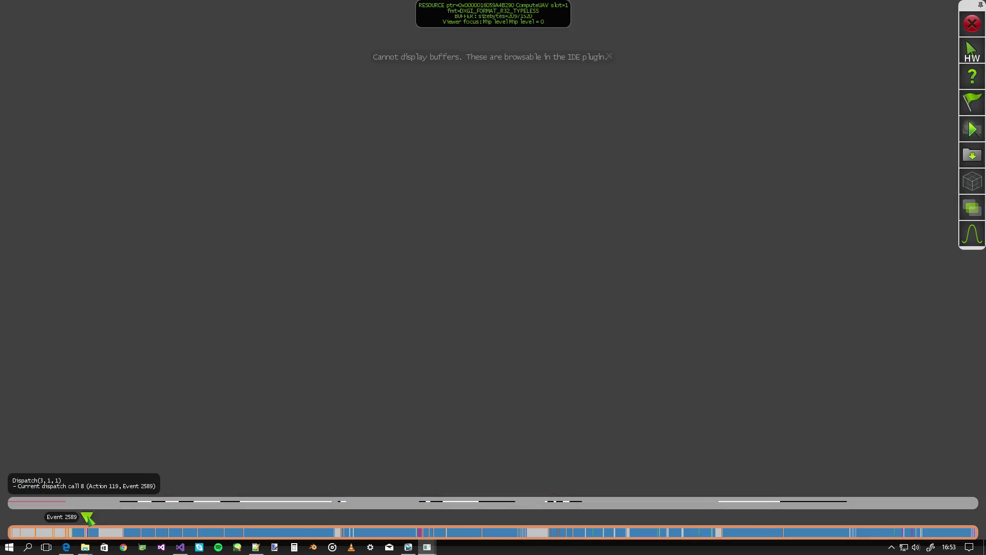
pyautogui.moveTo(88, 519); pyautogui.dragTo(86, 518)
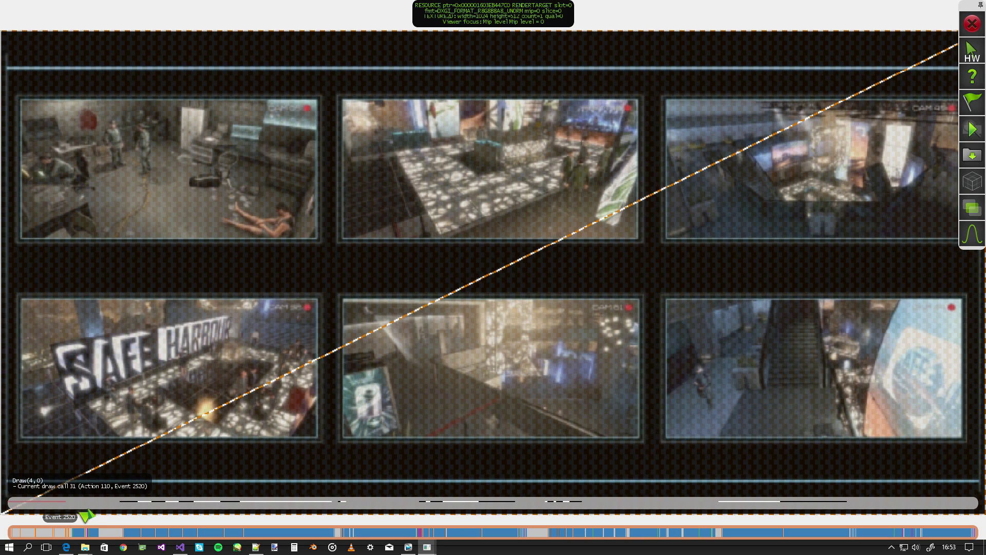
pyautogui.moveTo(86, 509); pyautogui.dragTo(88, 518)
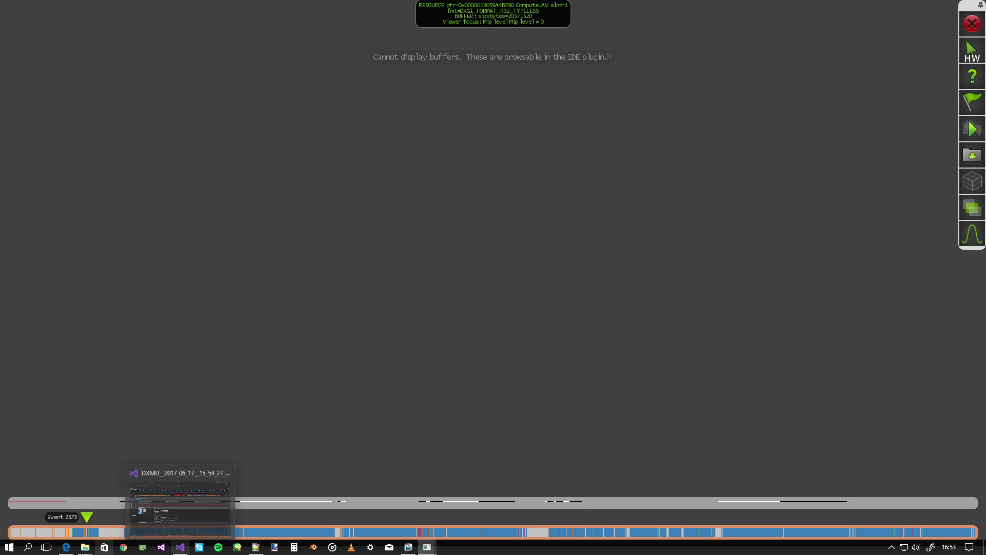
pyautogui.moveTo(180, 547)
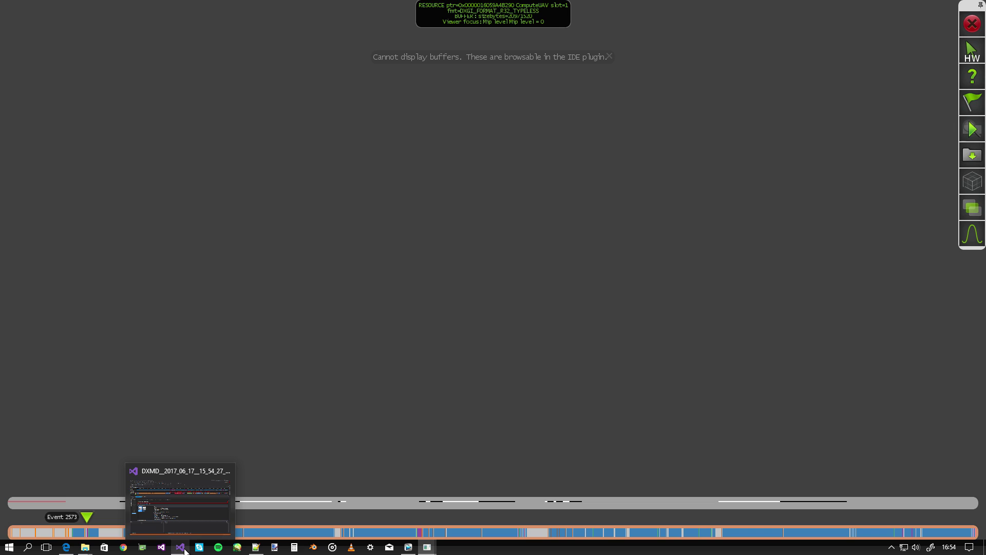
pyautogui.click(156, 519)
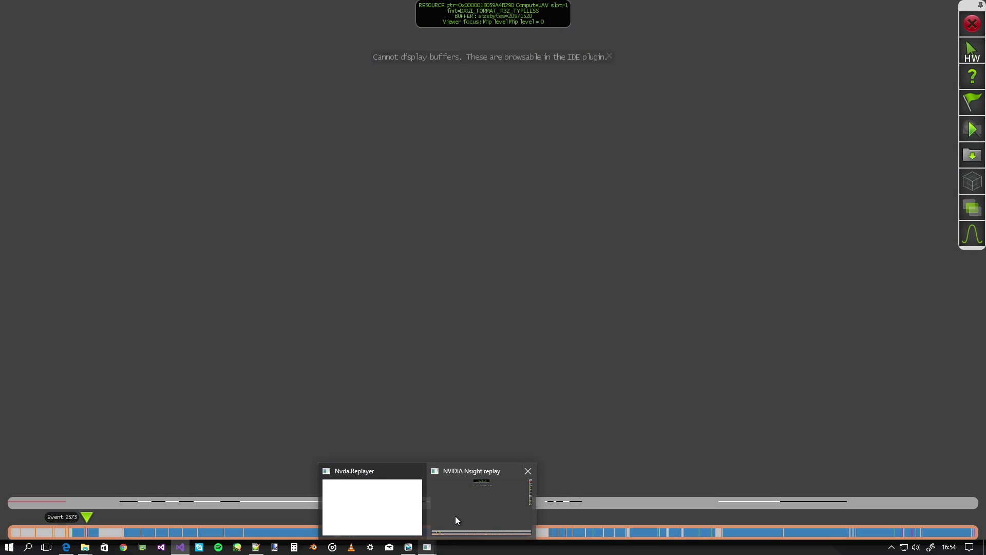
# - Leave the Dispatch API details and return to the Nsight frame replay
pyautogui.moveTo(180, 548)
pyautogui.click(455, 516)
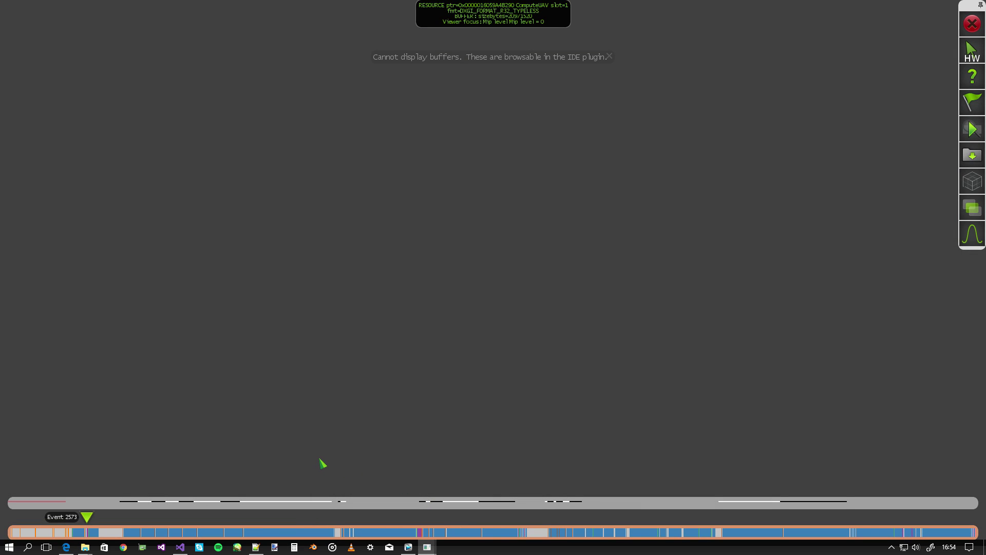
pyautogui.moveTo(88, 517)
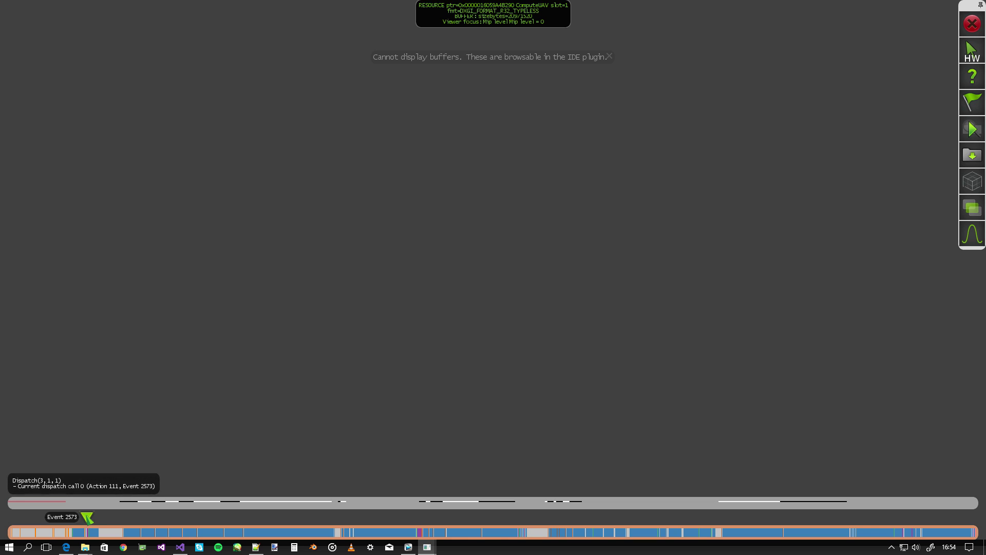
# - Scrub forward through the geometry draws to event 10885, checking another render target slot
pyautogui.moveTo(87, 518); pyautogui.dragTo(93, 518)
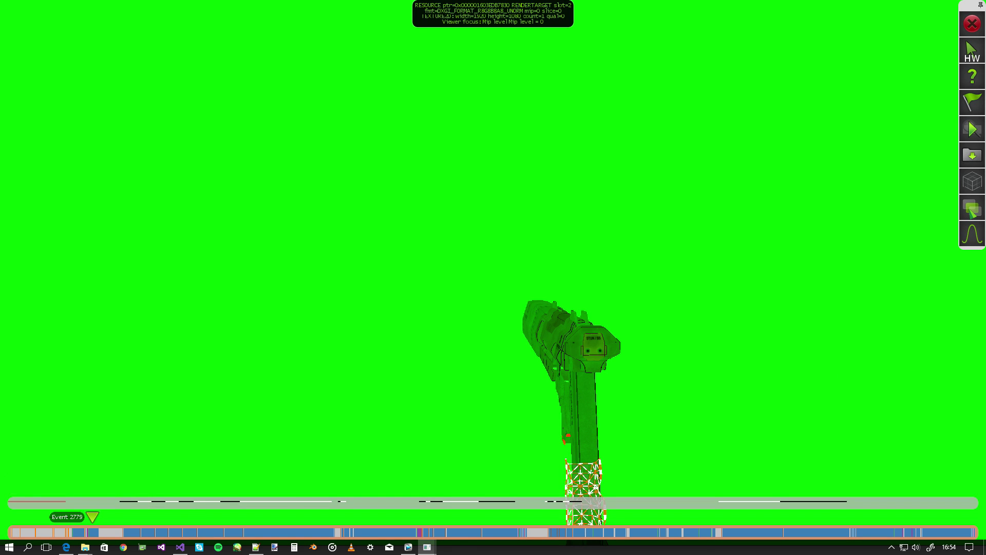
pyautogui.click(956, 228)
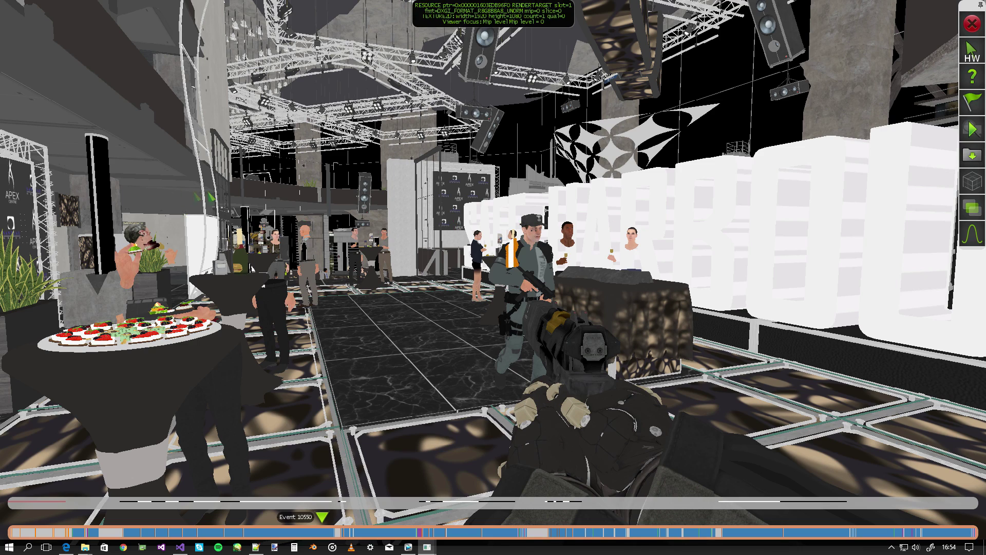
pyautogui.click(328, 518)
pyautogui.click(330, 518)
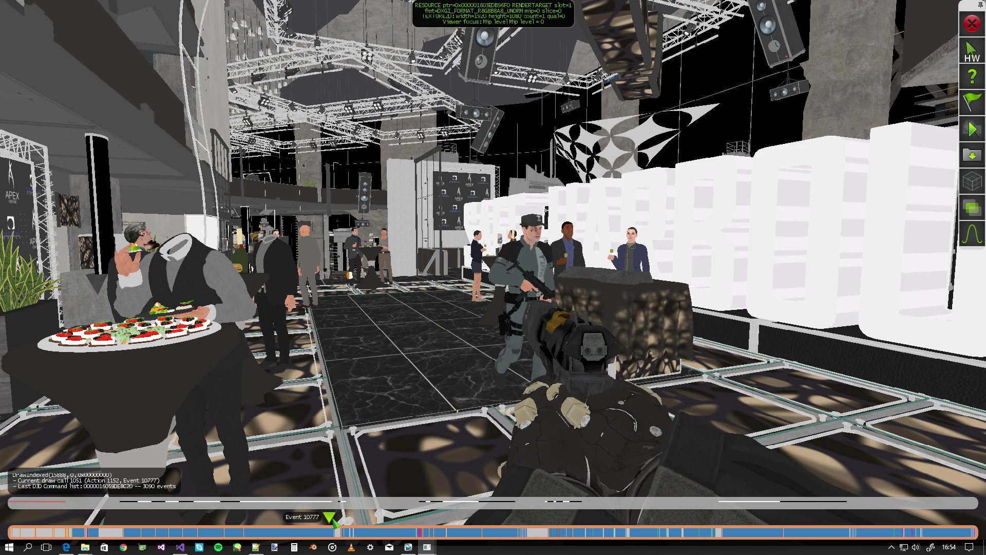
# - Apply the green-and-orange overlay, switch to the Depth Buffer, and scrub to event 12512
pyautogui.click(972, 207)
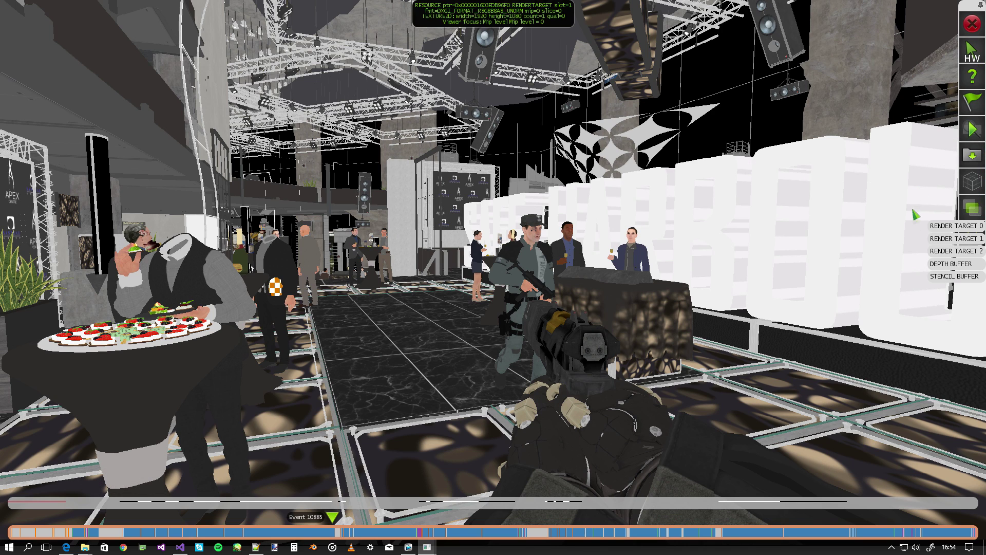
pyautogui.click(945, 251)
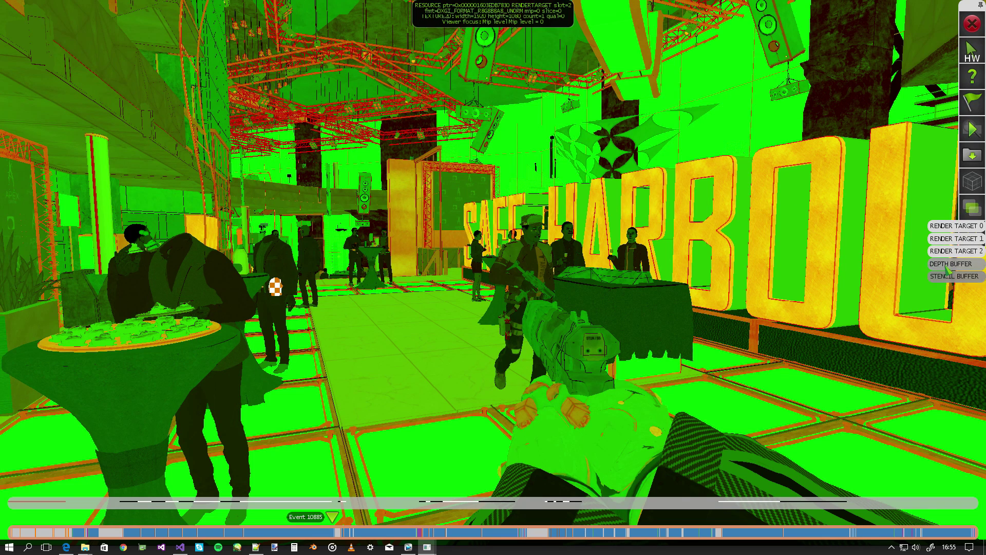
pyautogui.click(952, 278)
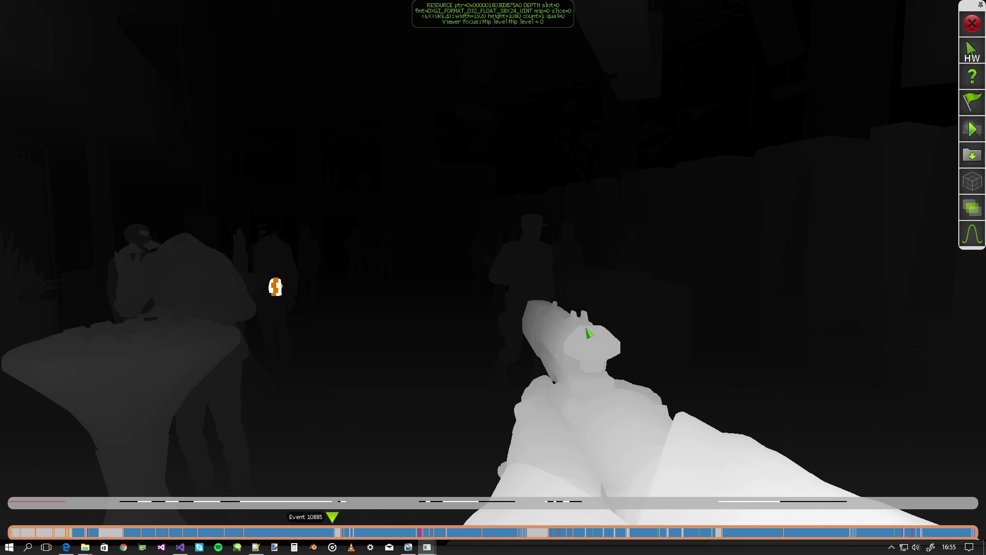
pyautogui.moveTo(332, 516); pyautogui.dragTo(380, 518)
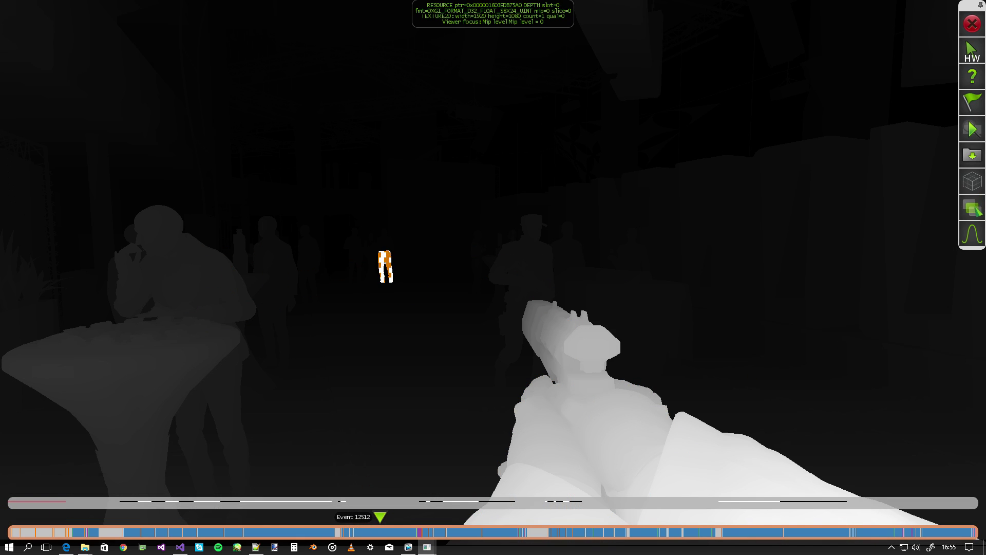
# - Switch to the blue-and-black render target and step through draws to the full scene render
pyautogui.click(973, 207)
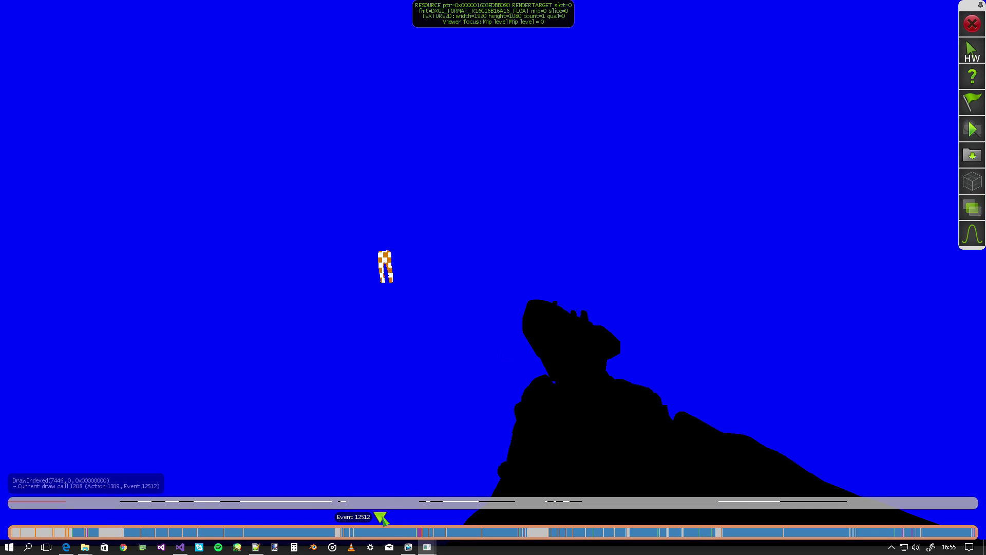
pyautogui.press('Right')
pyautogui.press('Right')
pyautogui.press('Right')
pyautogui.press('Right')
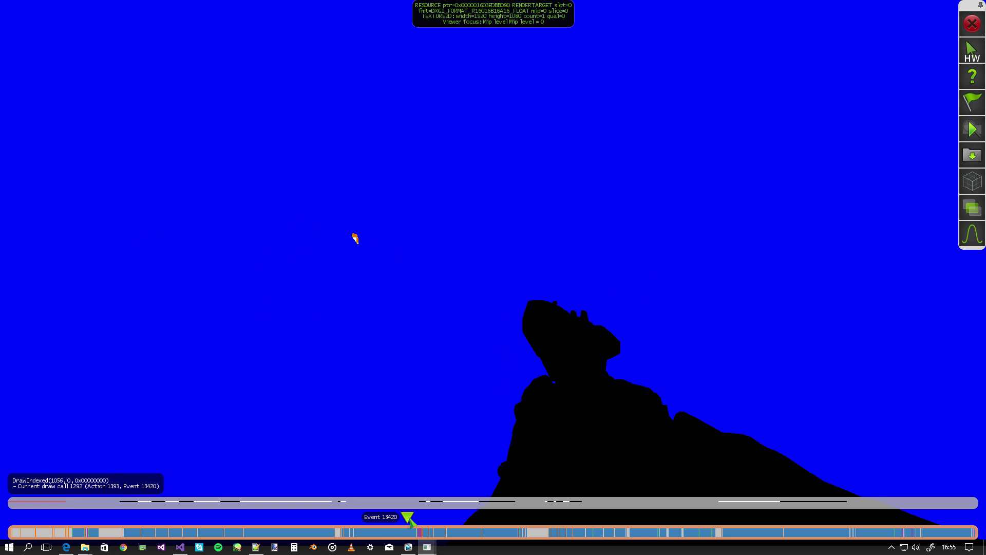
pyautogui.press('Right')
pyautogui.press('Right')
pyautogui.press('Right')
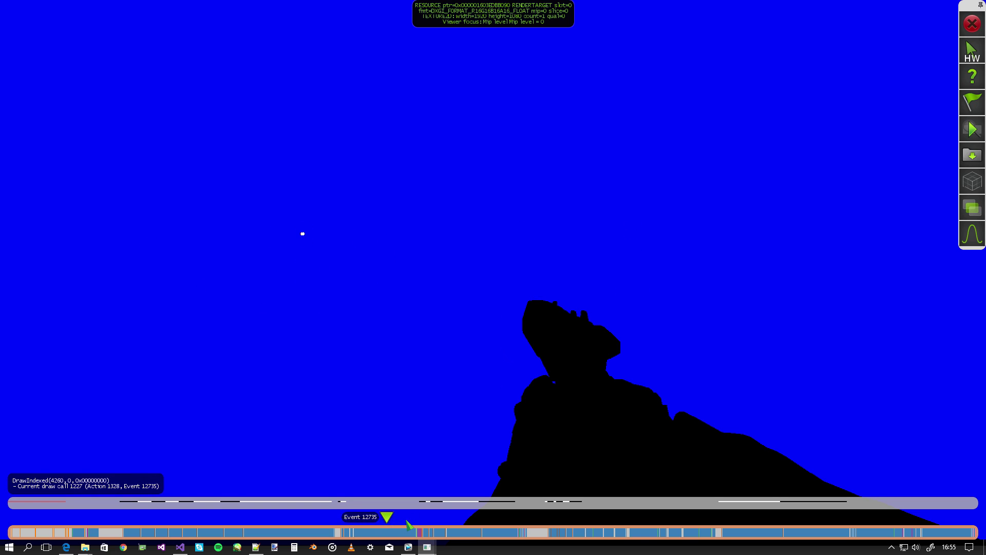
pyautogui.press('Right')
pyautogui.press('Right')
pyautogui.press('Right')
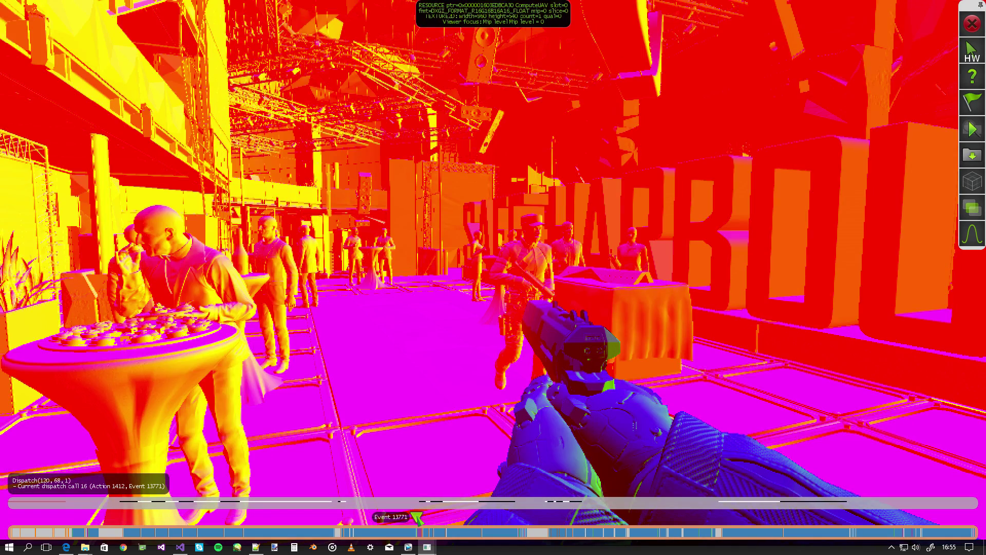
pyautogui.press('Left')
pyautogui.press('Right')
pyautogui.press('Right')
pyautogui.press('Right')
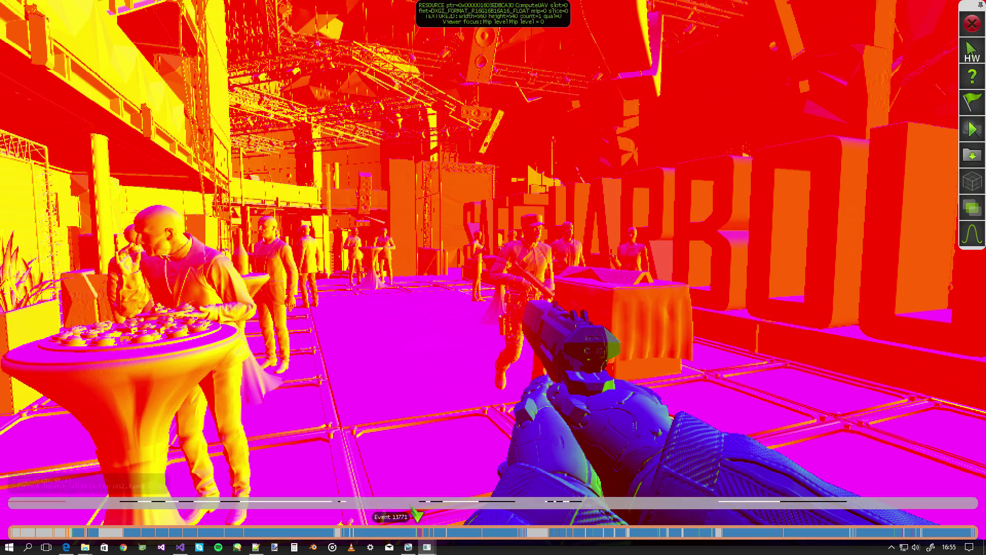
pyautogui.press('Right')
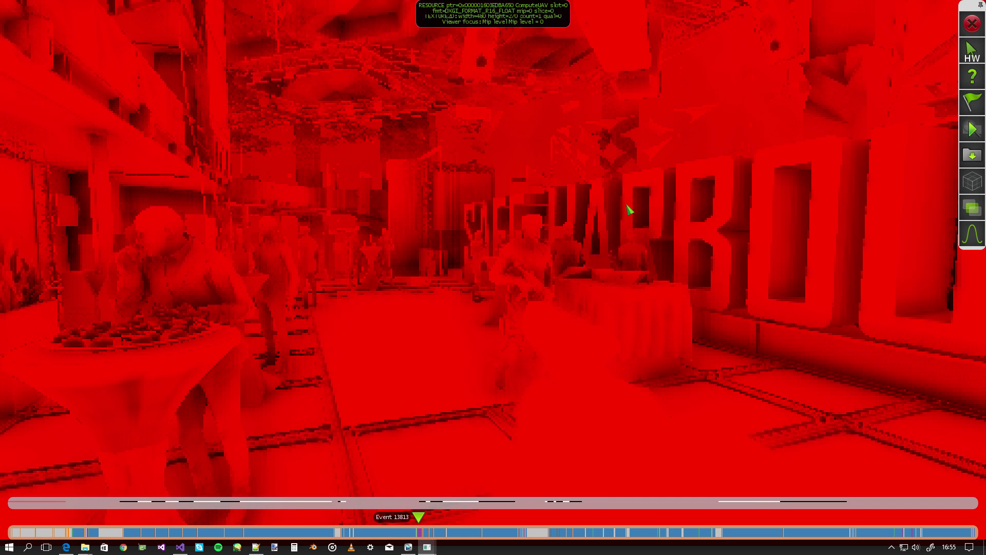
pyautogui.press('Right')
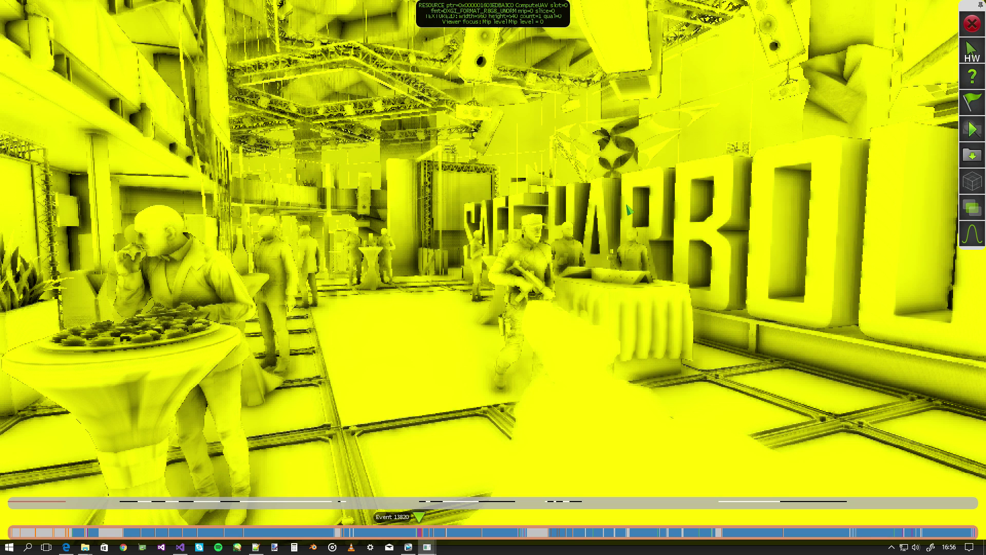
# - Step through the compute passes to event 13913, then back to event 13902
pyautogui.press('Right')
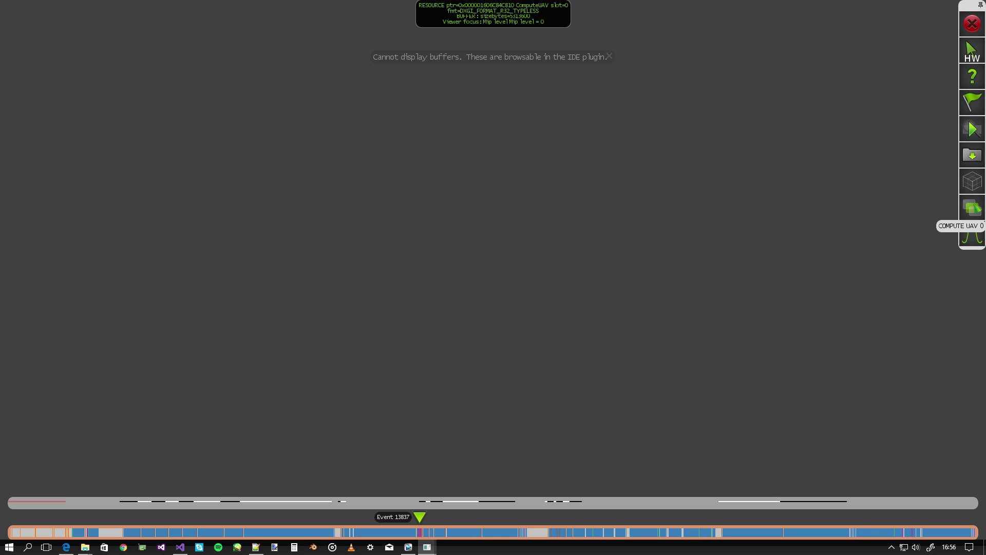
pyautogui.press('Right')
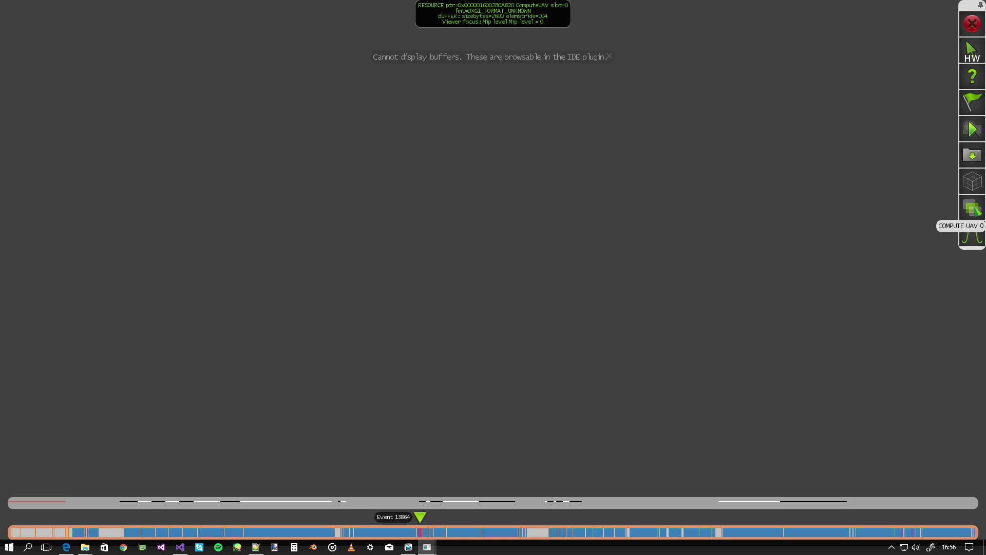
pyautogui.press('Right')
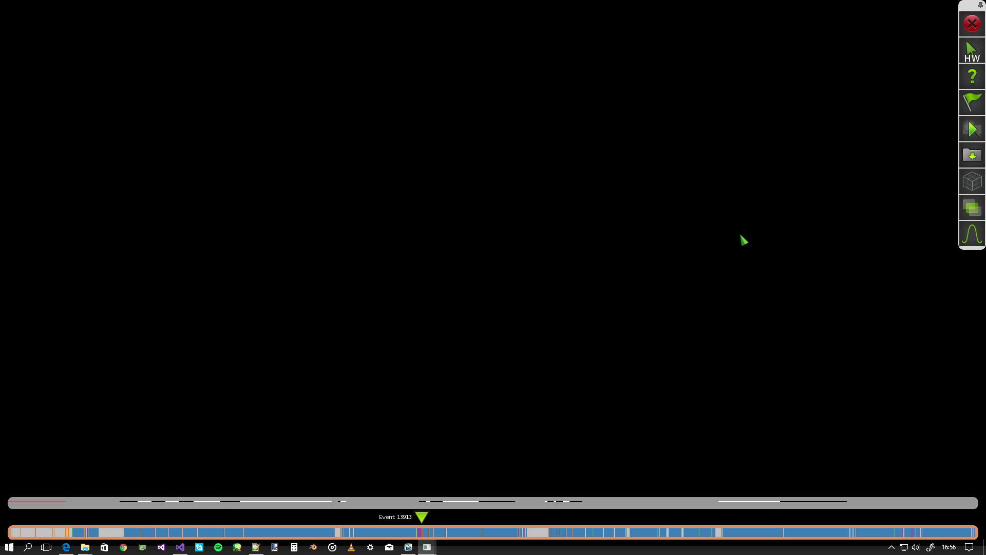
pyautogui.press('Left')
# - Step into the depth pass and scrub forward to the lit render target at event 17237
pyautogui.press('Right')
pyautogui.press('Right')
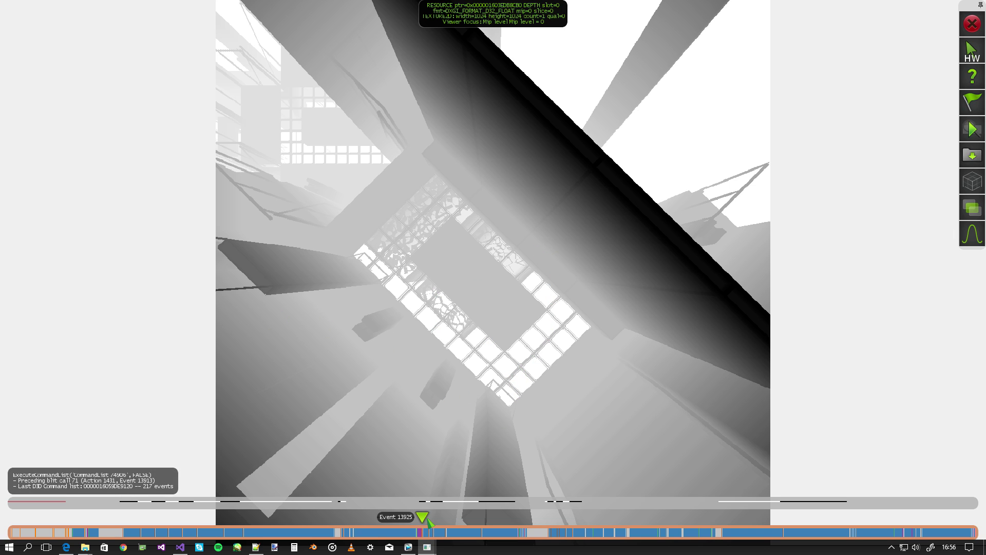
pyautogui.click(435, 524)
pyautogui.moveTo(435, 523); pyautogui.dragTo(521, 531)
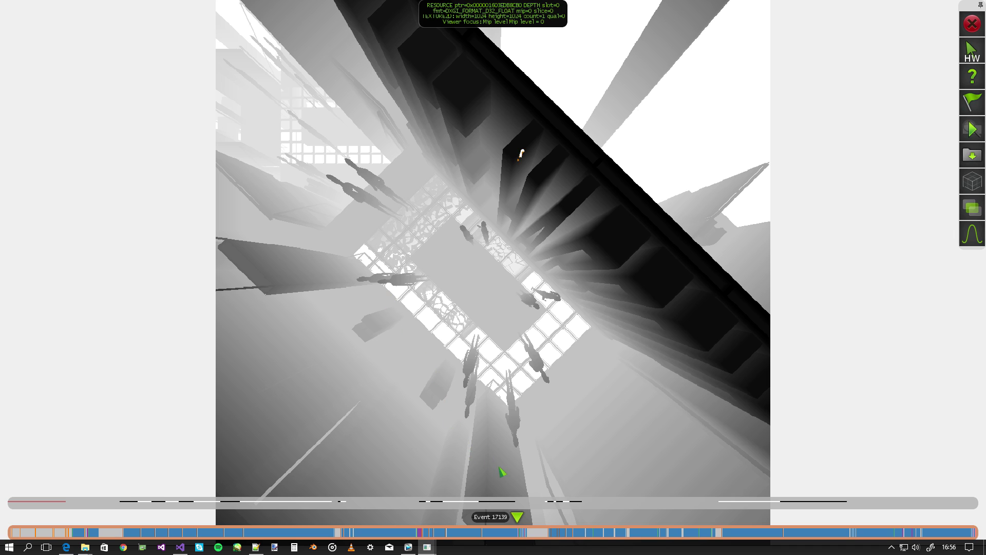
pyautogui.moveTo(517, 523); pyautogui.dragTo(521, 523)
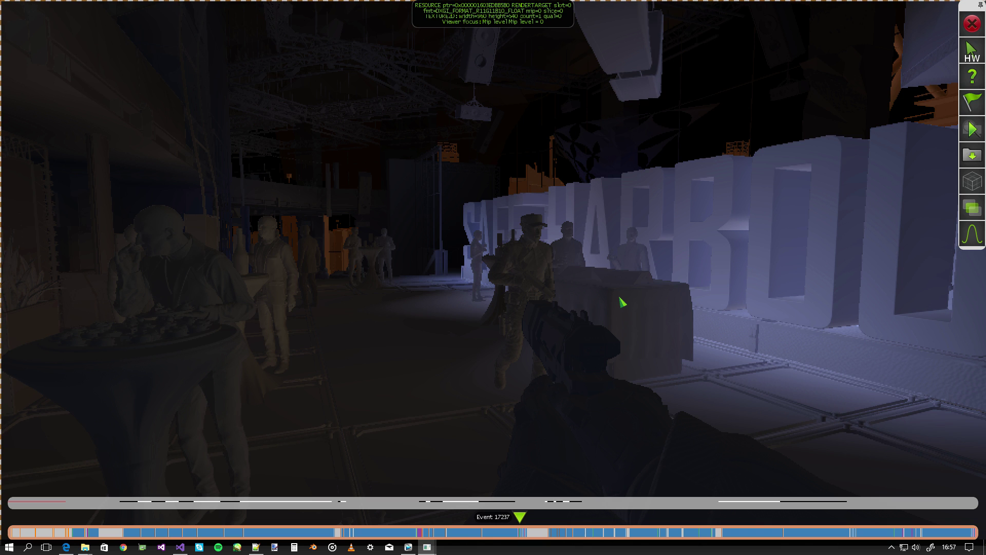
# - Step forward through draw calls to the character pass at event 21903
pyautogui.press('Right')
pyautogui.press('Right')
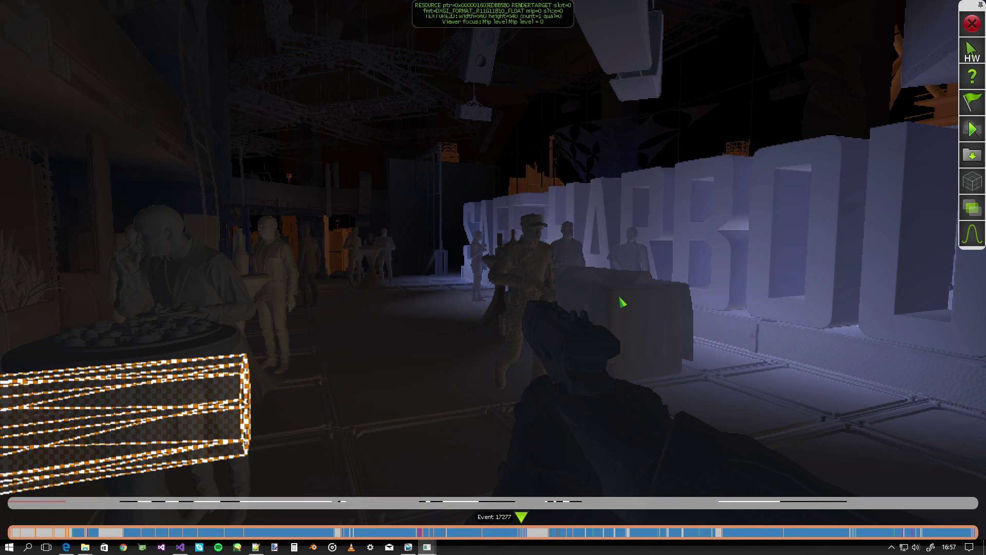
pyautogui.press('Right')
pyautogui.press('pagedown')
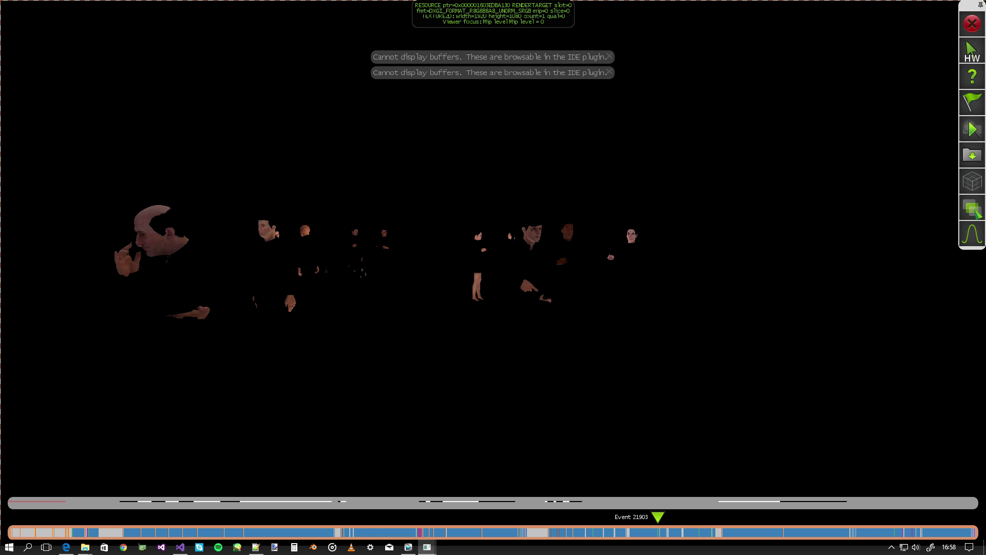
# - Switch the viewer to the stencil buffer, then to the depth buffer
pyautogui.click(976, 211)
pyautogui.click(943, 257)
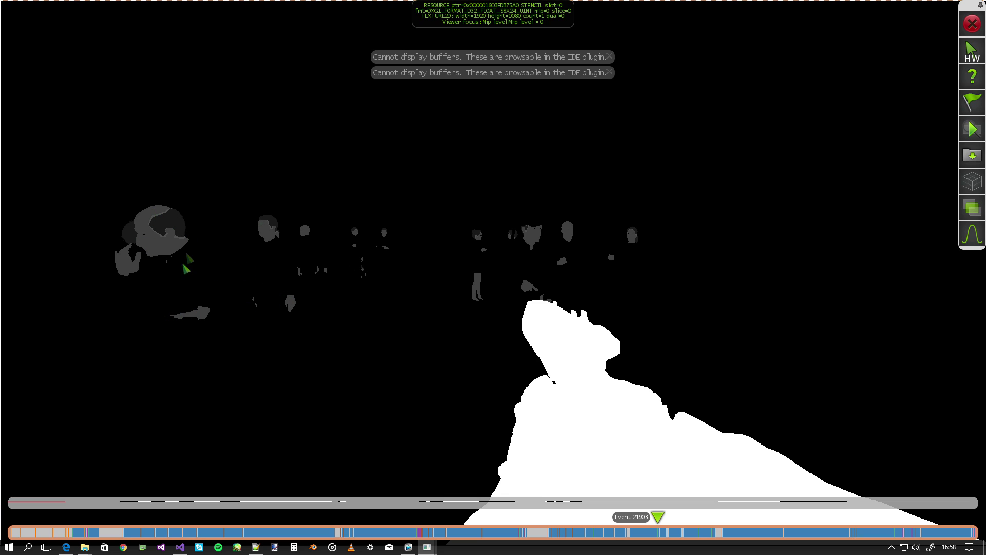
pyautogui.click(973, 210)
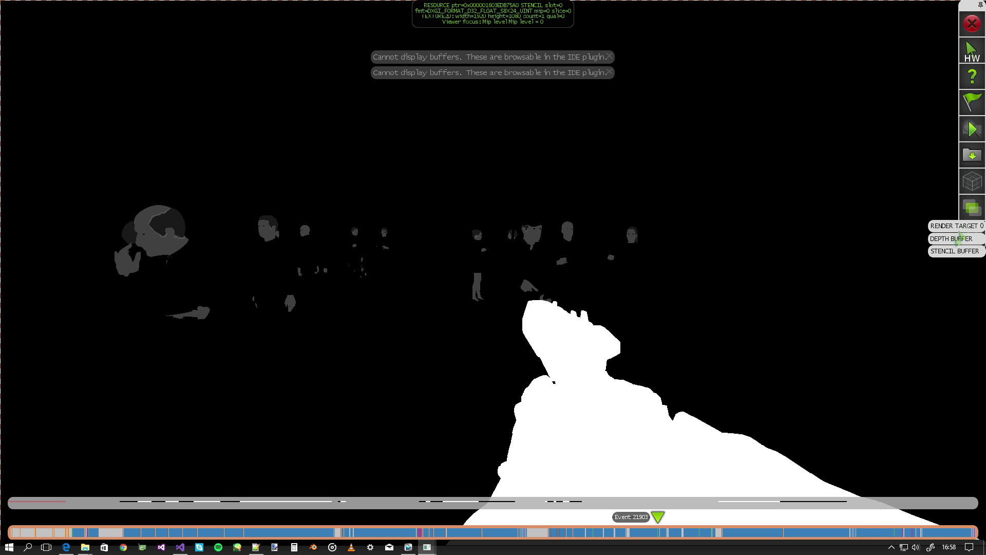
pyautogui.click(953, 239)
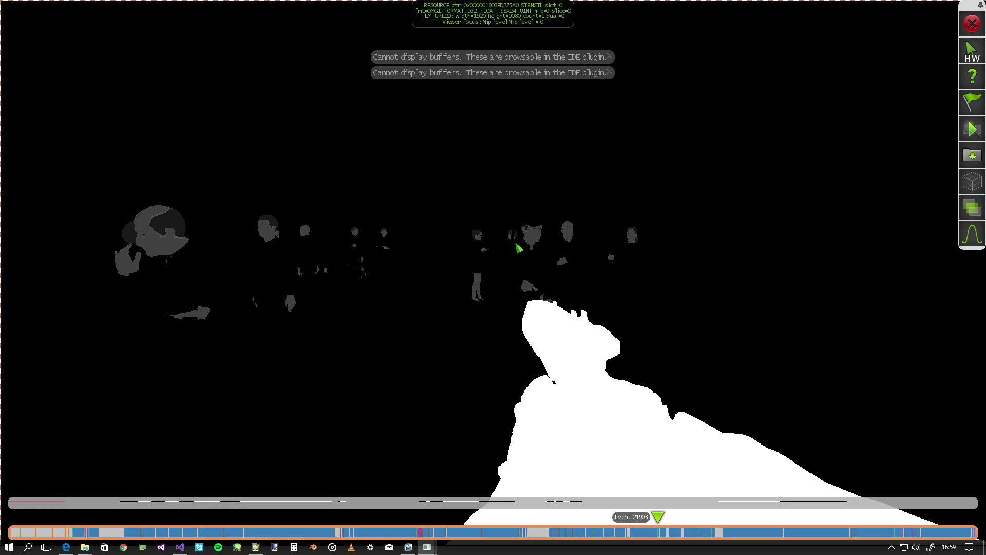
# - Return to render target 0, step through the downsampled mips, and jump to event 30249
pyautogui.click(974, 216)
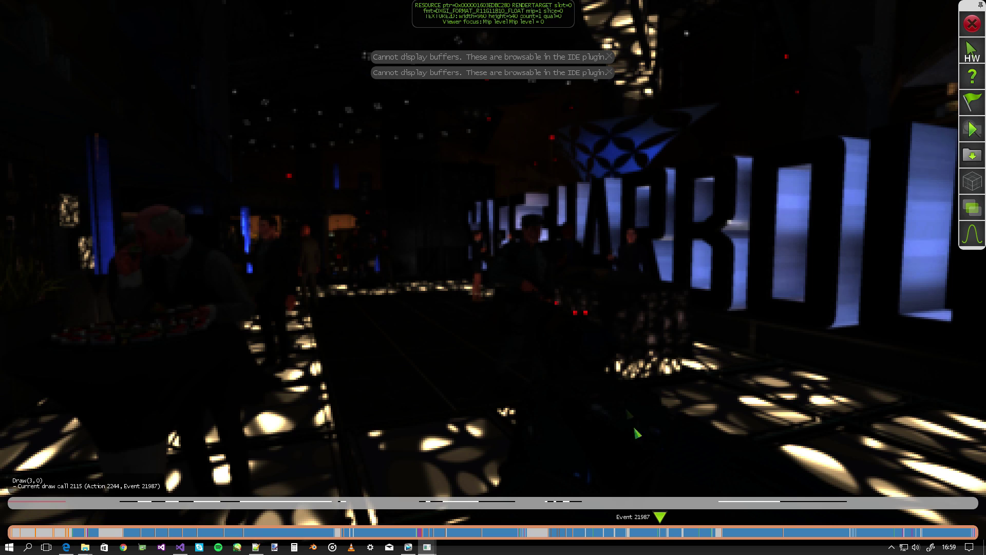
pyautogui.press('Right')
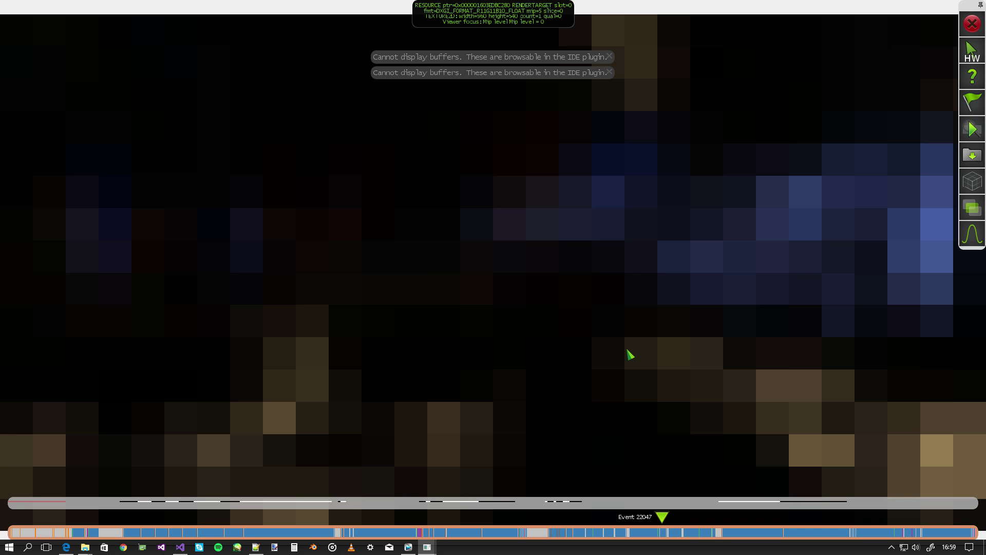
pyautogui.press('Right')
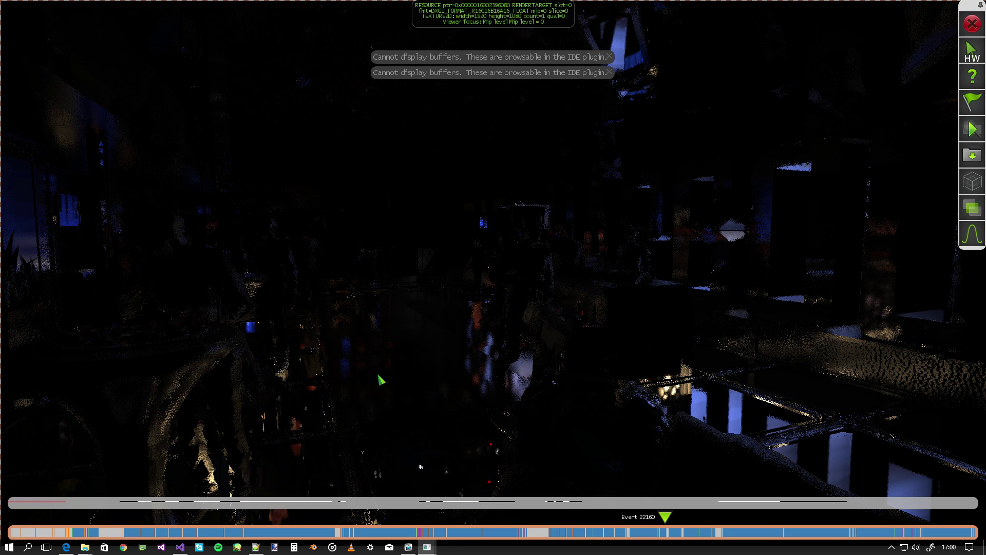
pyautogui.press('Left')
pyautogui.press('Left')
pyautogui.press('Left')
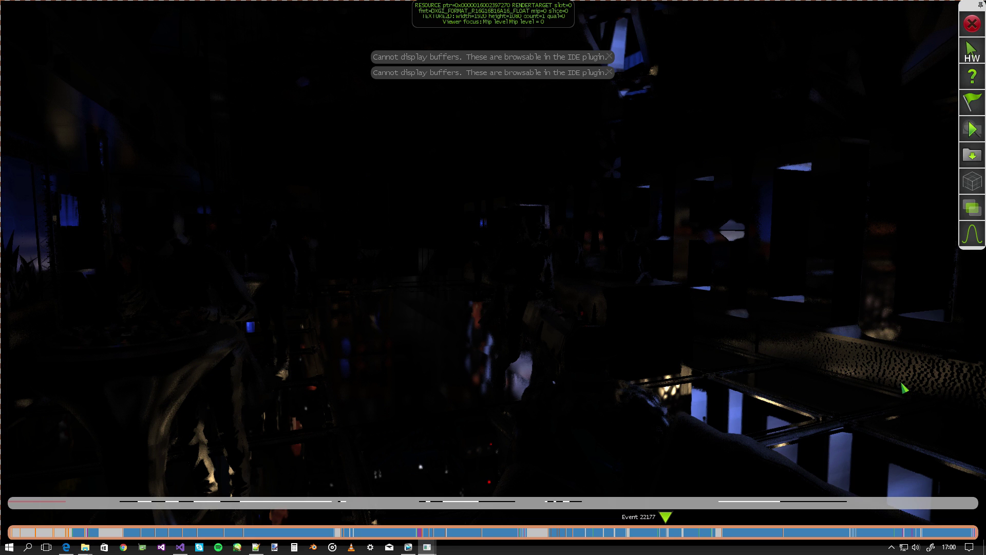
pyautogui.press('End')
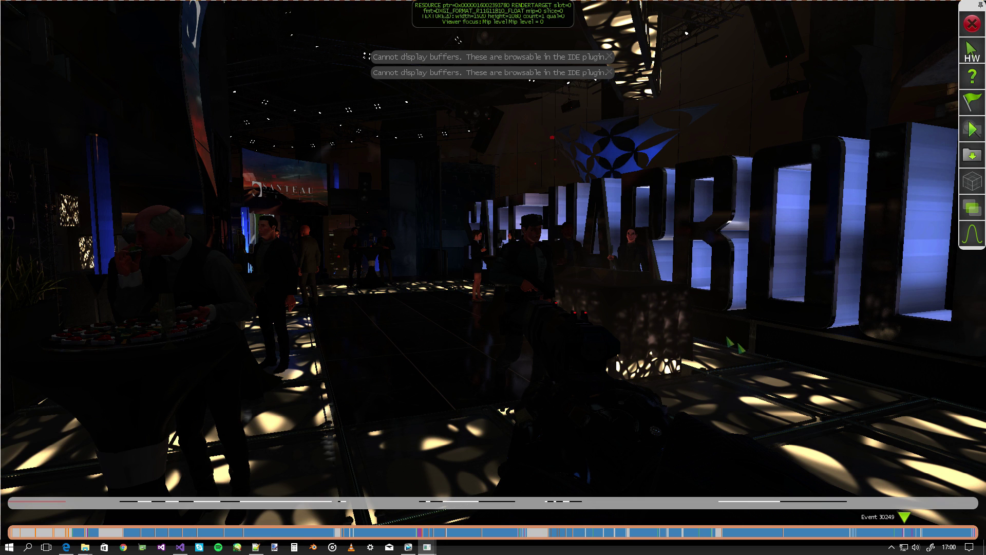
# - Step through the blurred and sharp bloom targets to the final lit image at event 30501
pyautogui.press('Right')
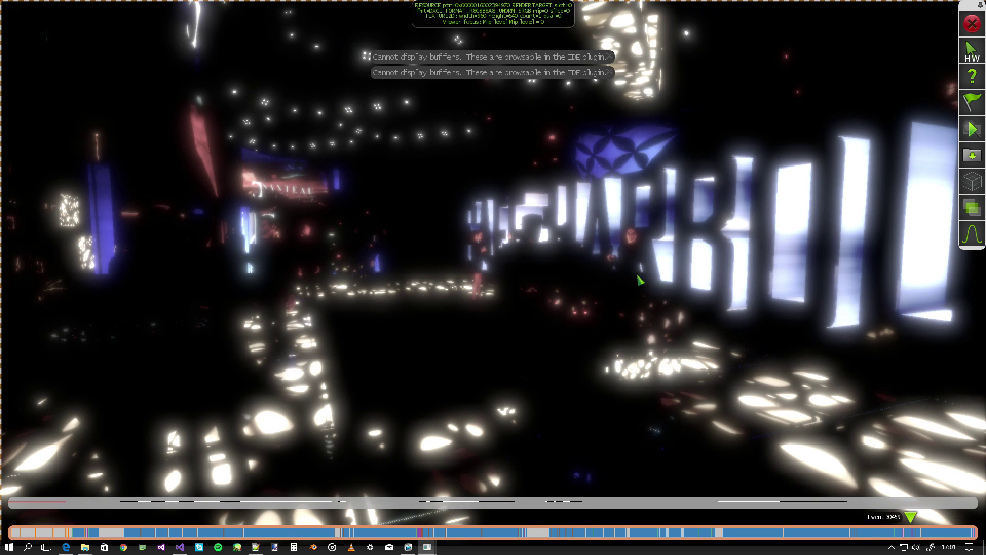
pyautogui.press('Right')
pyautogui.press('Right')
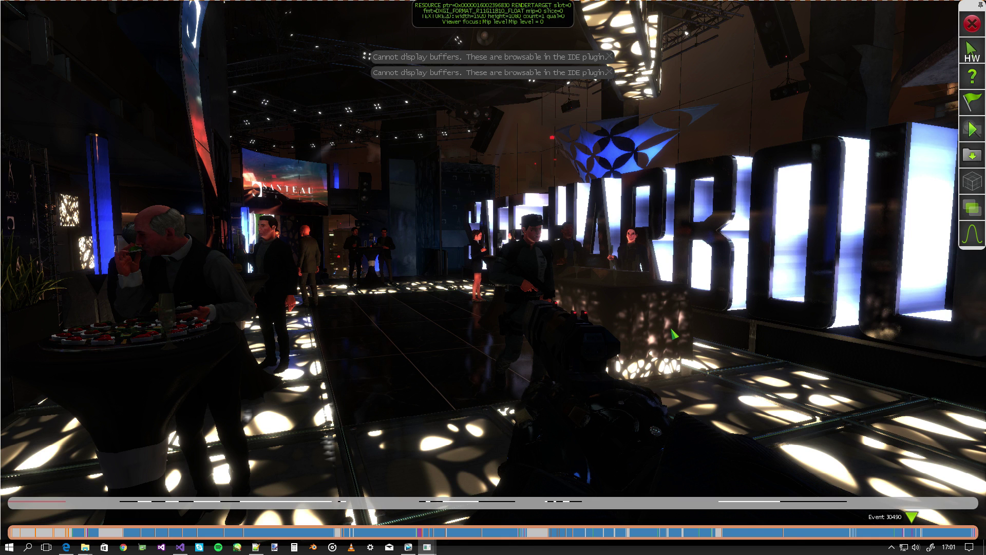
pyautogui.press('Right')
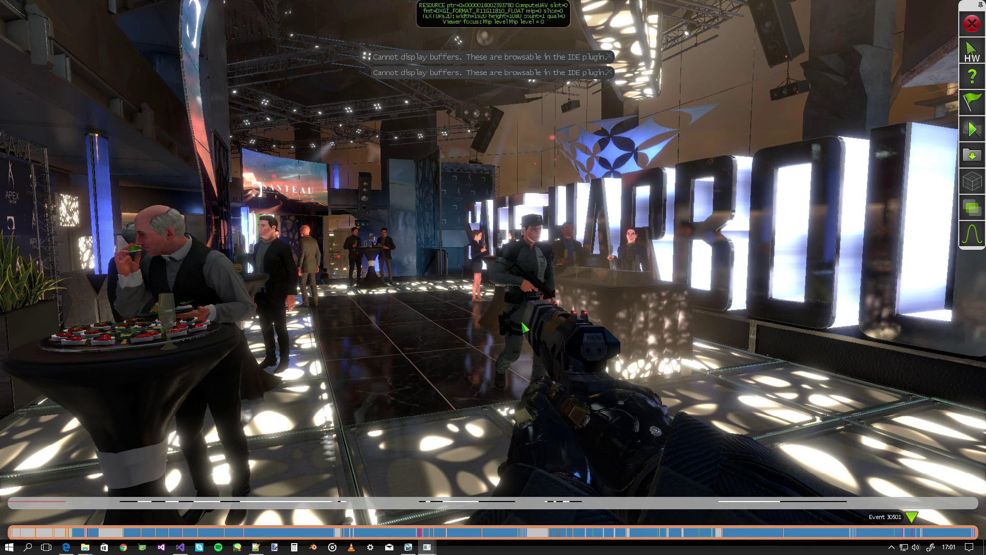
pyautogui.hotkey('alt', 'F9')
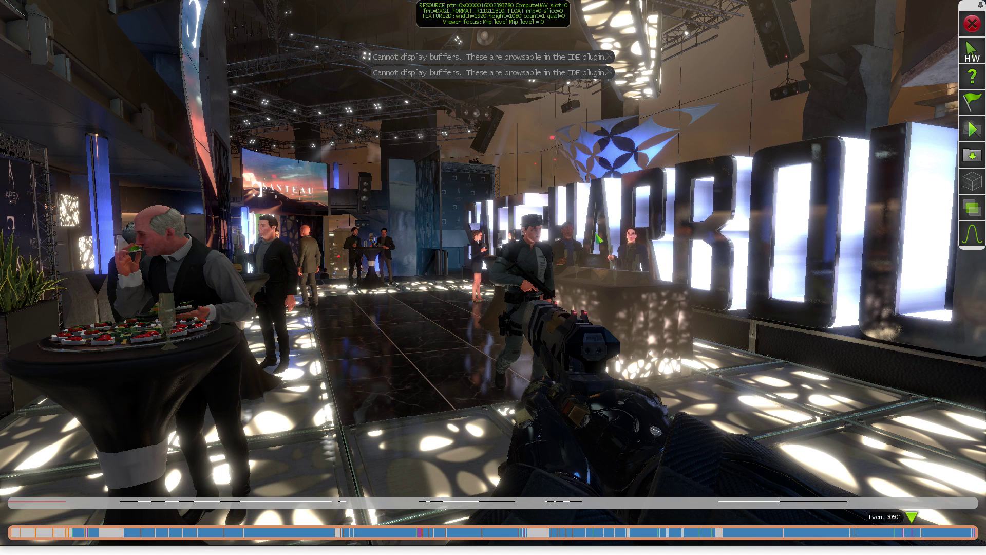
pyautogui.scroll(1, 523, 222)
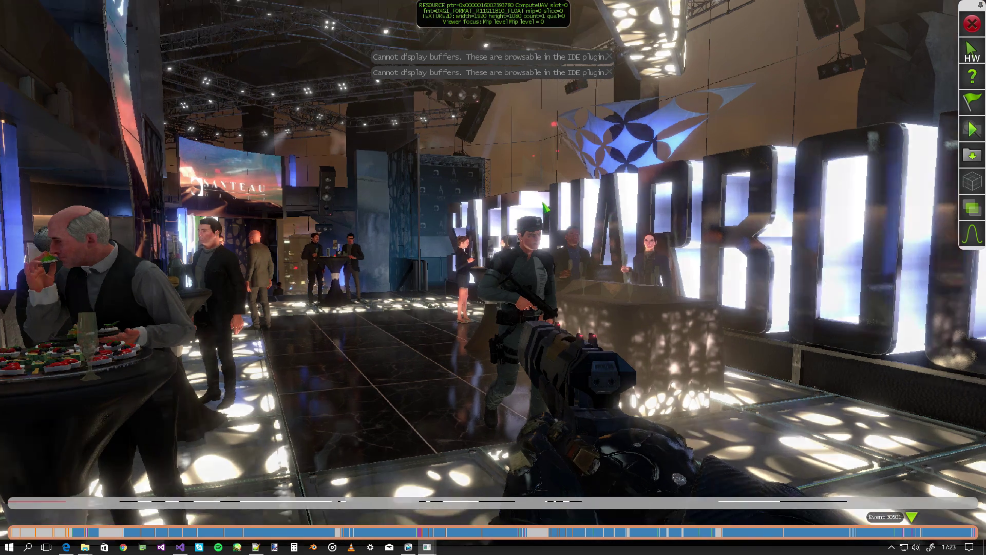
pyautogui.scroll(1, 522, 222)
pyautogui.scroll(1, 523, 222)
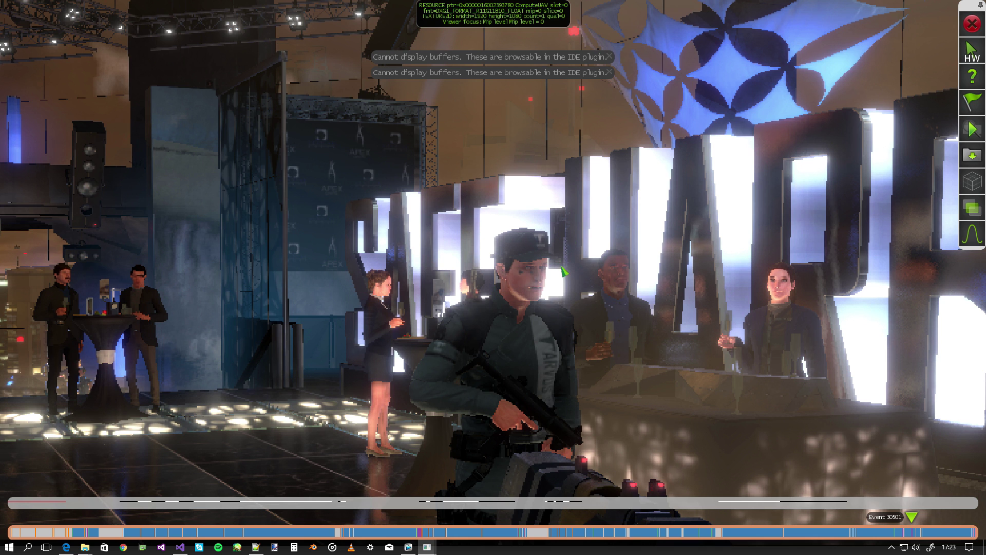
pyautogui.scroll(-3, 608, 284)
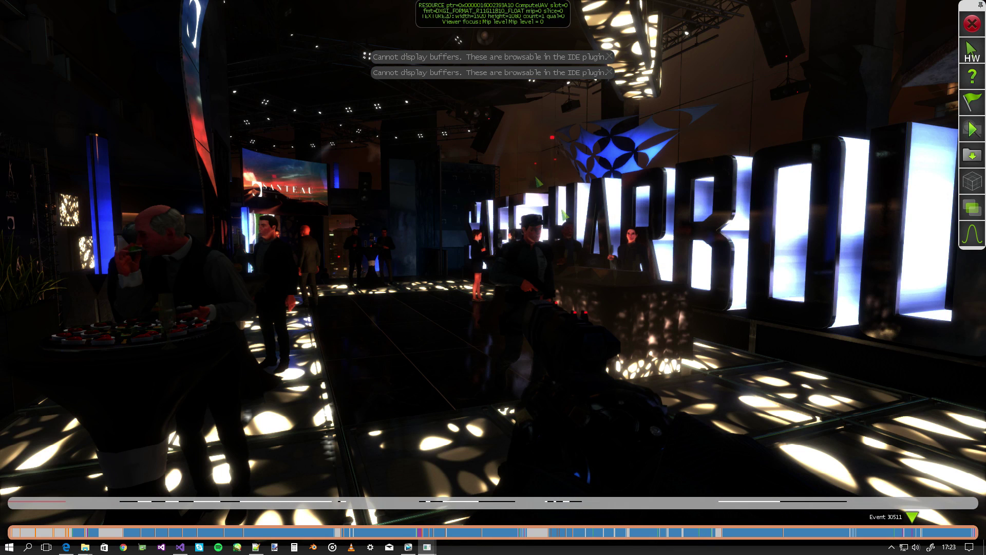
pyautogui.scroll(2, 529, 216)
pyautogui.scroll(-1, 528, 215)
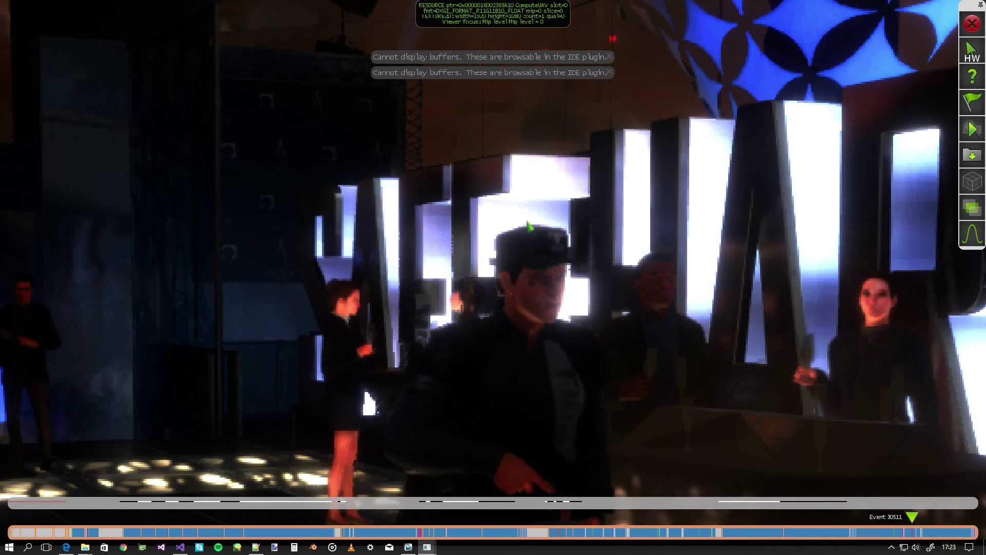
pyautogui.scroll(-1, 526, 237)
pyautogui.scroll(-1, 526, 243)
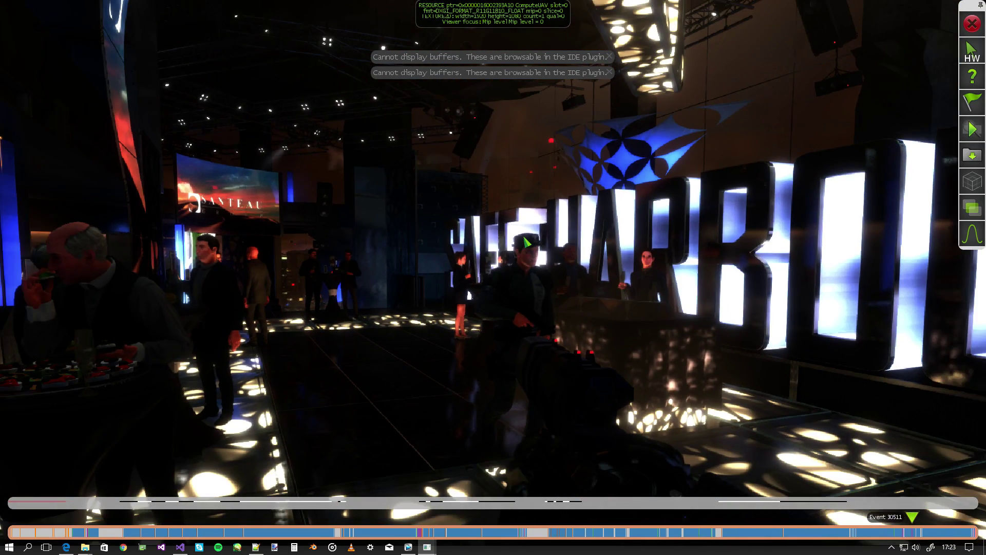
pyautogui.scroll(-1, 531, 241)
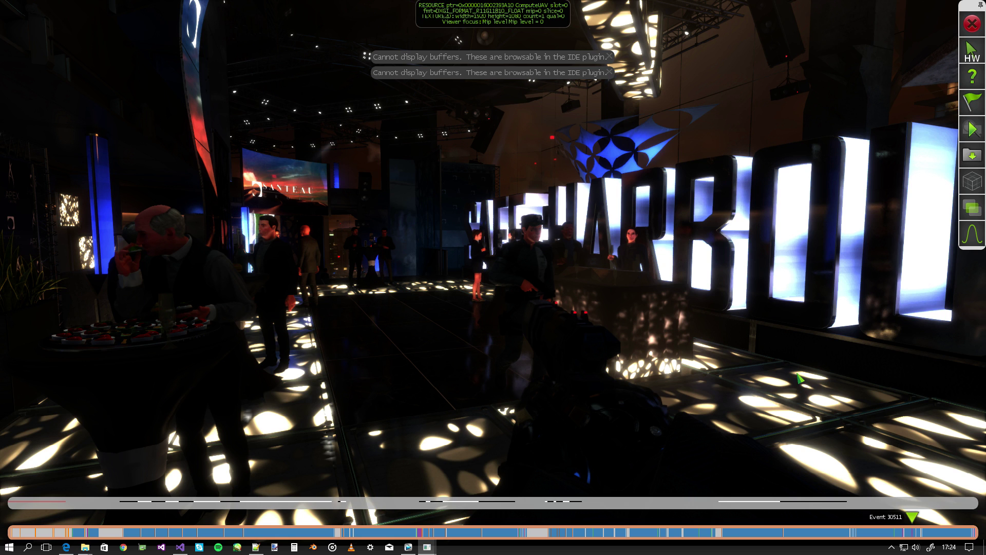
pyautogui.press('Right')
pyautogui.press('Right')
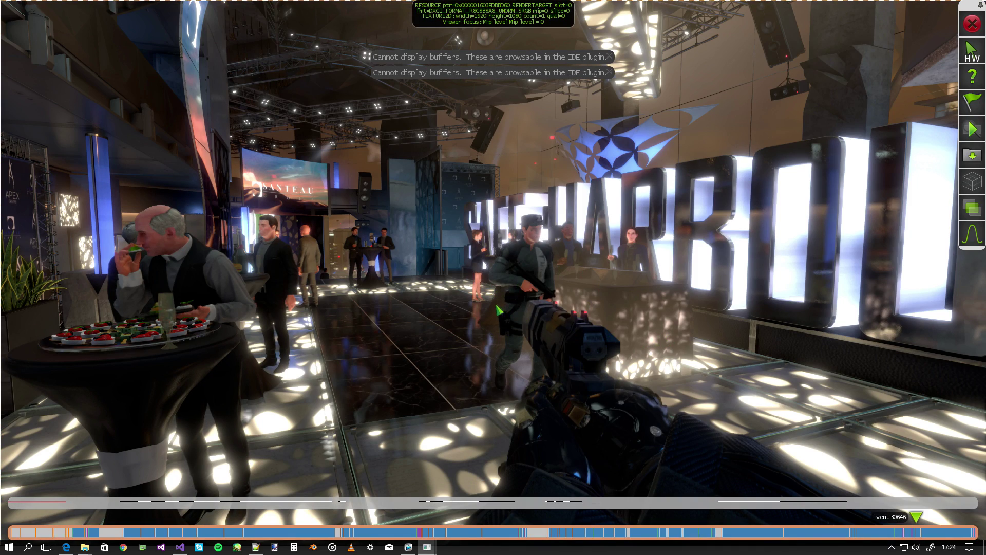
pyautogui.scroll(1, 501, 299)
pyautogui.scroll(1, 539, 251)
pyautogui.scroll(1, 540, 251)
pyautogui.scroll(2, 540, 254)
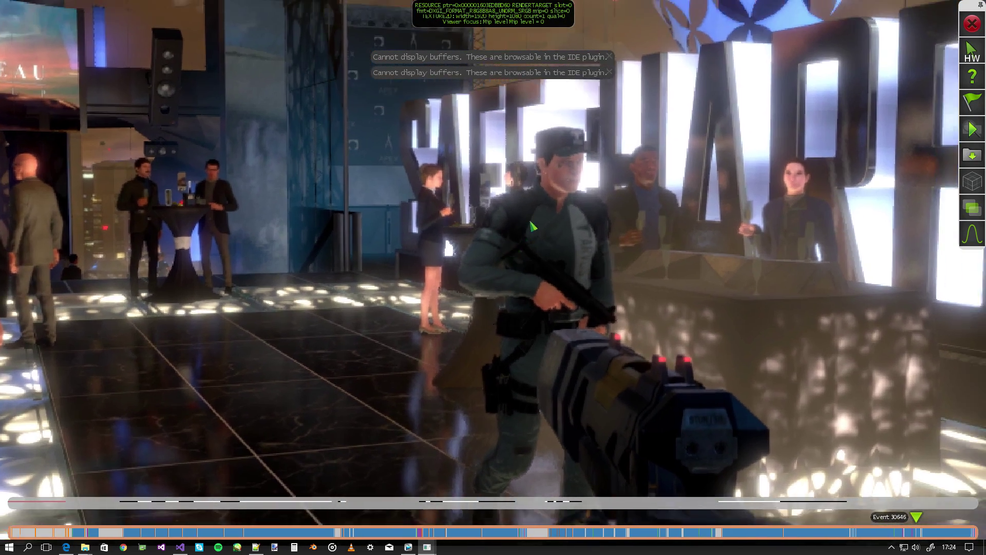
pyautogui.scroll(2, 541, 260)
pyautogui.scroll(1, 542, 267)
pyautogui.scroll(1, 514, 304)
pyautogui.scroll(1, 434, 304)
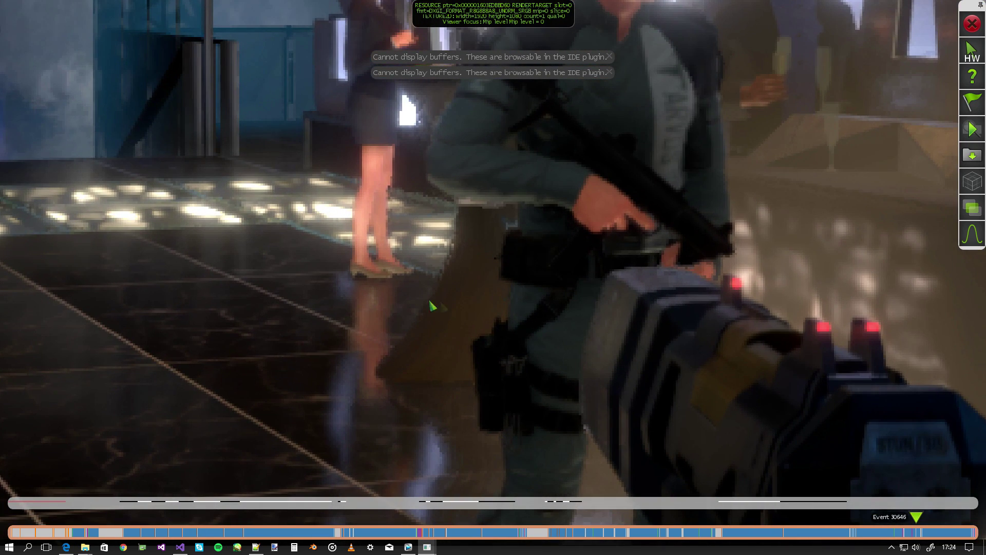
pyautogui.scroll(1, 493, 263)
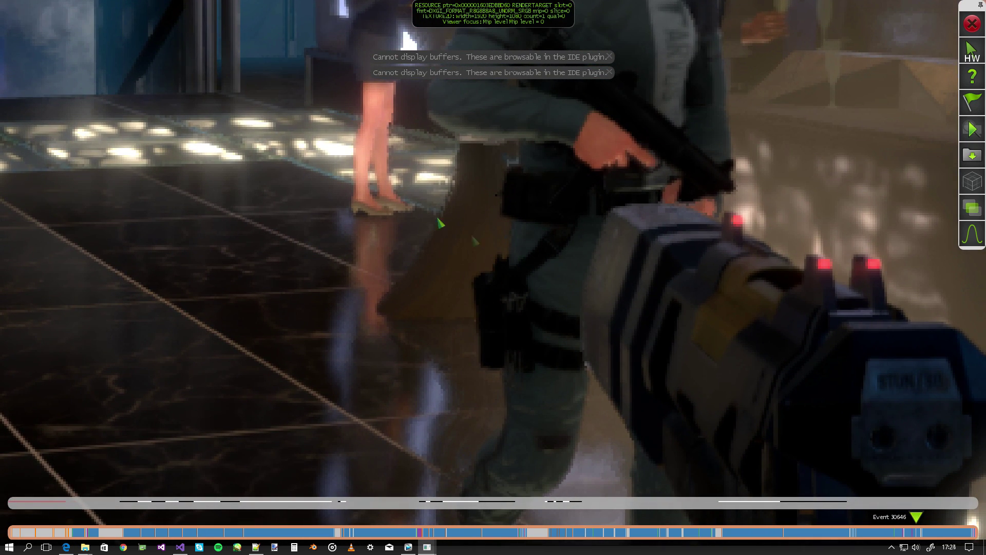
# - Pan the magnified view across the soldier down to his legs and the floor
pyautogui.moveTo(512, 155); pyautogui.dragTo(499, 145)
pyautogui.moveTo(513, 198); pyautogui.dragTo(564, 256)
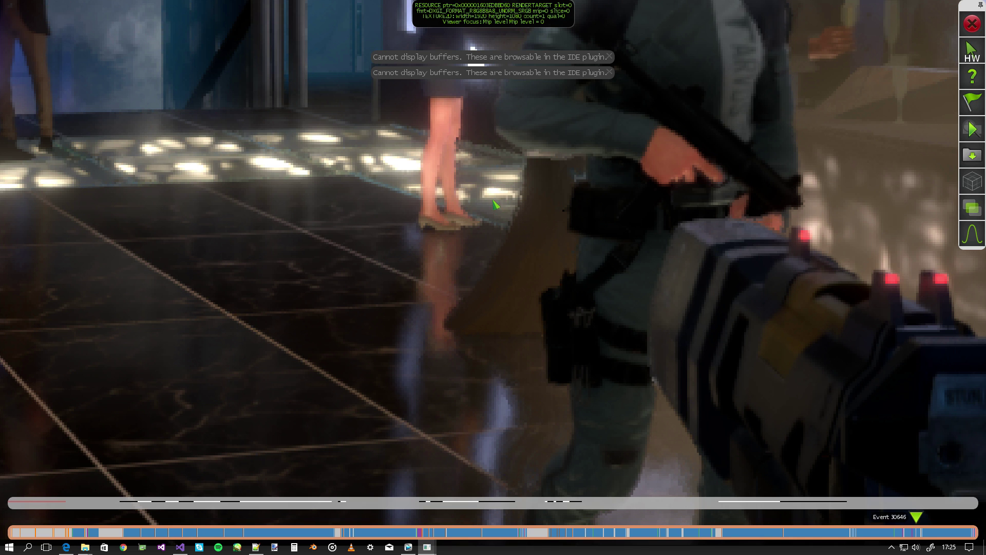
pyautogui.scroll(-2, 481, 245)
pyautogui.scroll(-2, 520, 276)
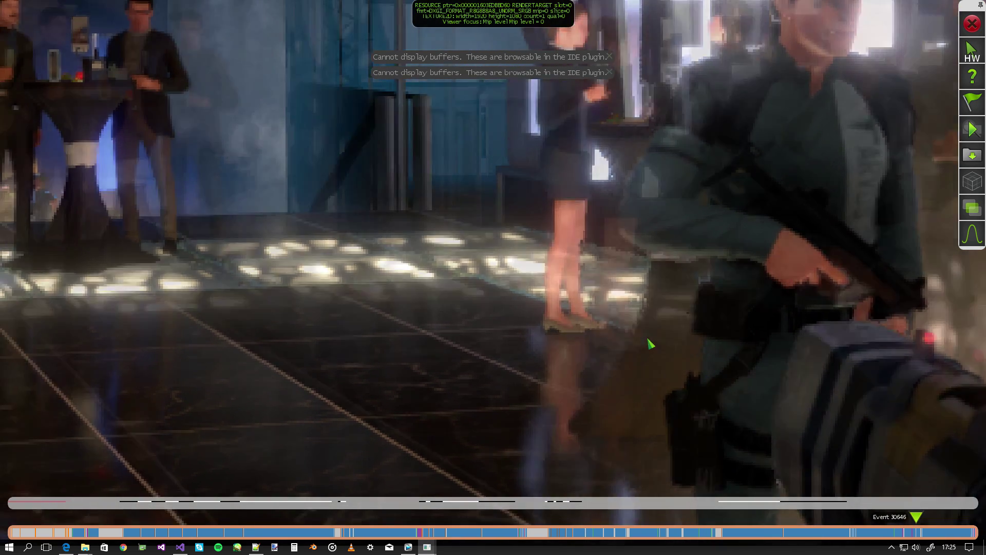
pyautogui.scroll(-2, 652, 341)
pyautogui.scroll(-1, 536, 379)
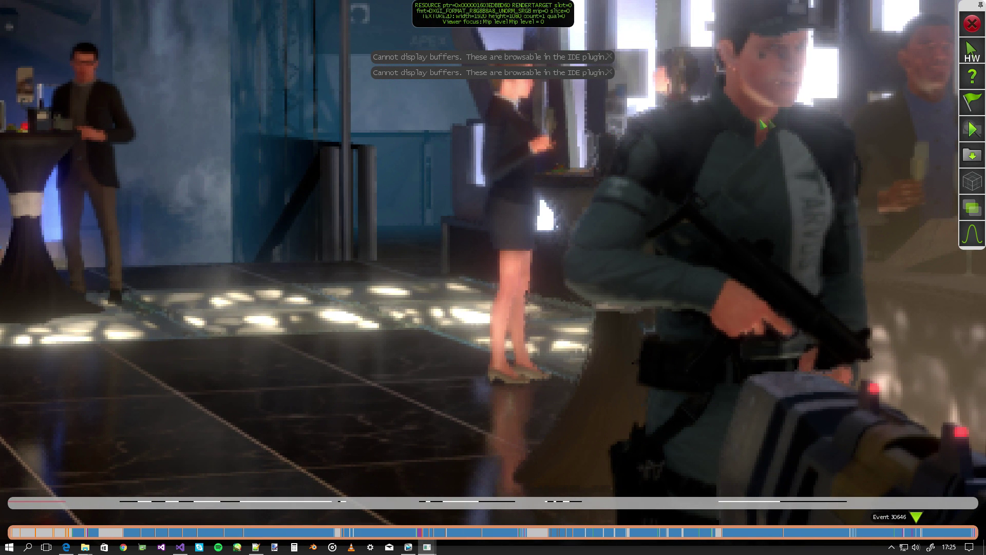
pyautogui.moveTo(711, 423); pyautogui.dragTo(672, 172)
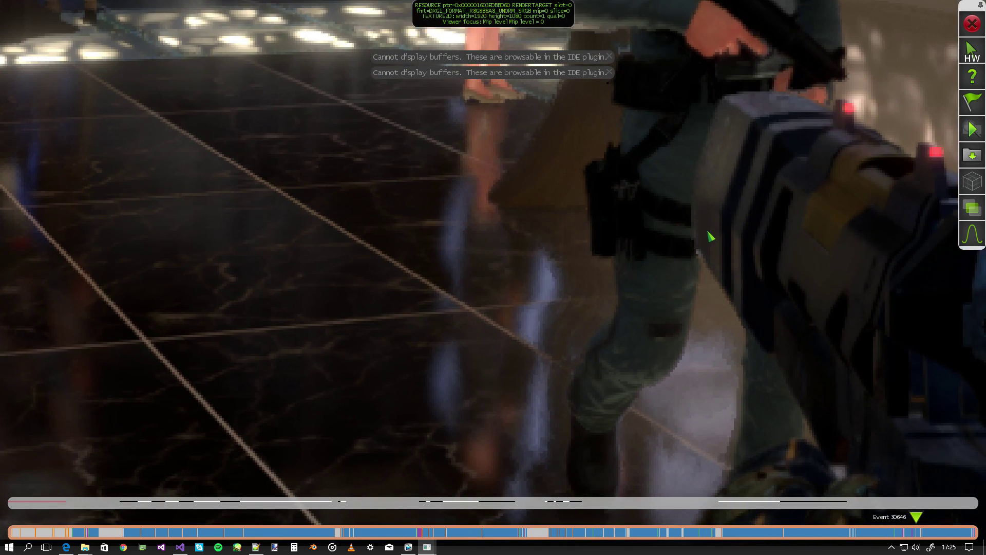
pyautogui.scroll(-5, 711, 237)
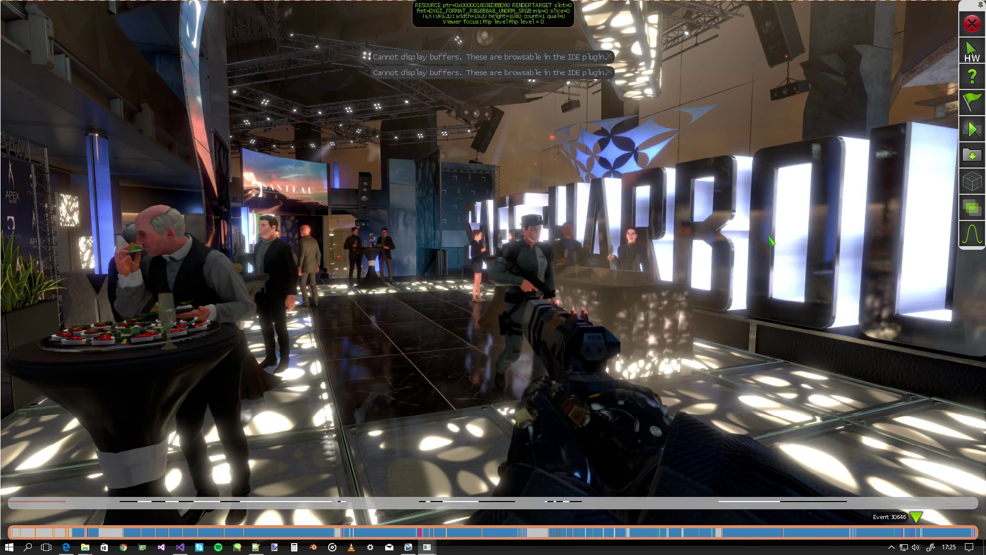
# - Jump to the characters-and-weapon pass, then step forward toward event 30708
pyautogui.click(654, 242)
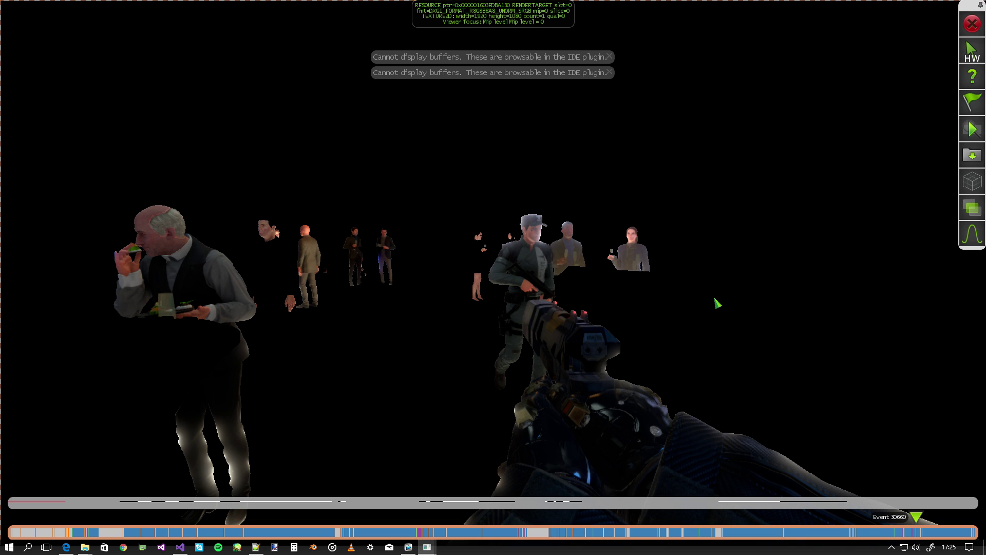
pyautogui.press('Left')
pyautogui.press('Left')
pyautogui.press('Left')
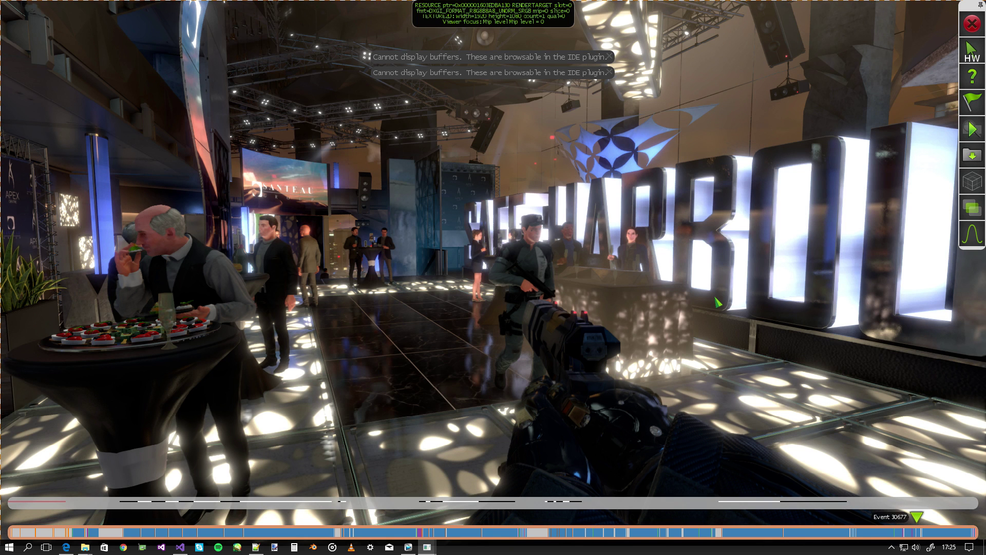
pyautogui.press('Right')
pyautogui.press('Right')
pyautogui.press('Right')
pyautogui.press('Right')
pyautogui.press('Right')
pyautogui.press('Right')
pyautogui.press('Right')
pyautogui.press('Right')
pyautogui.press('Right')
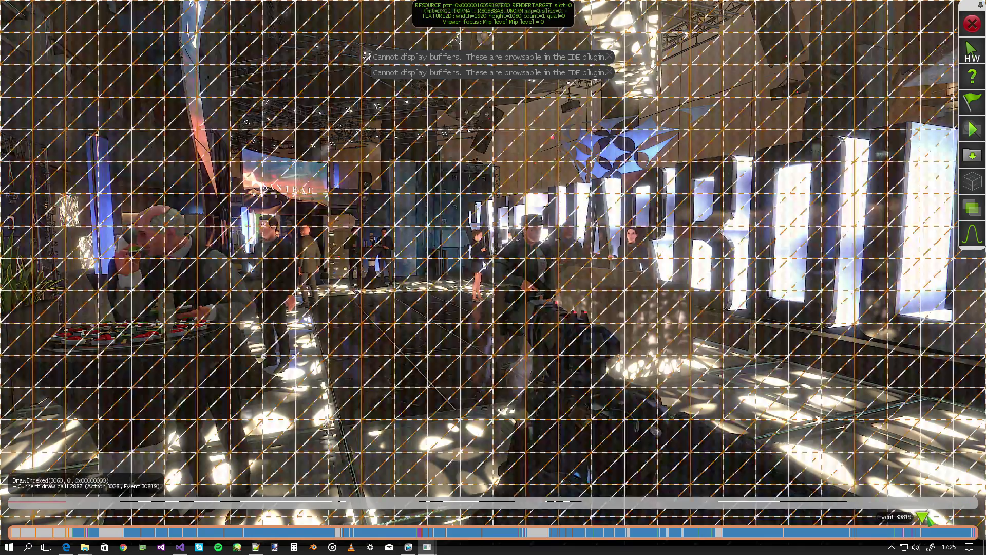
# - Scrub the timeline ahead to the later draw calls where HUD elements are drawn
pyautogui.moveTo(919, 517); pyautogui.dragTo(935, 518)
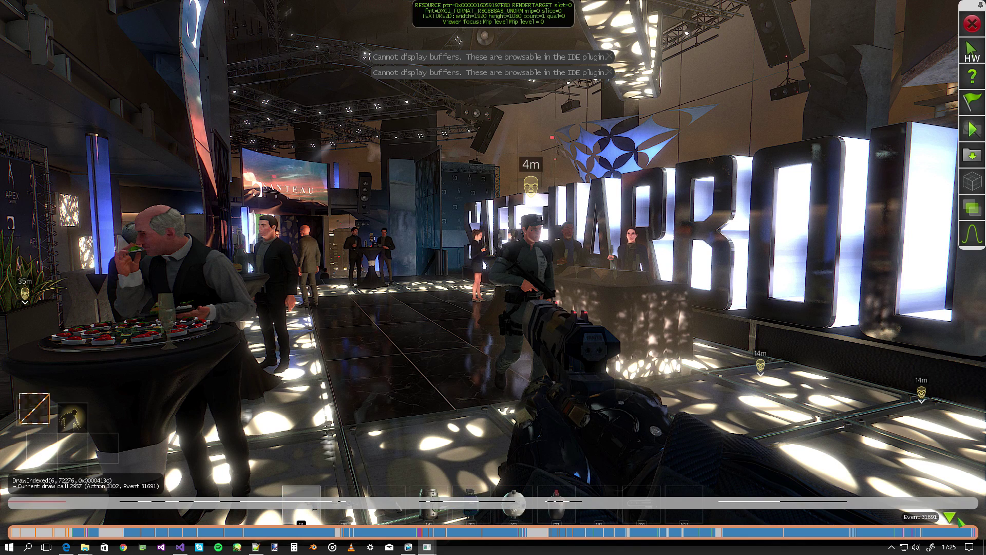
pyautogui.moveTo(935, 517); pyautogui.dragTo(969, 515)
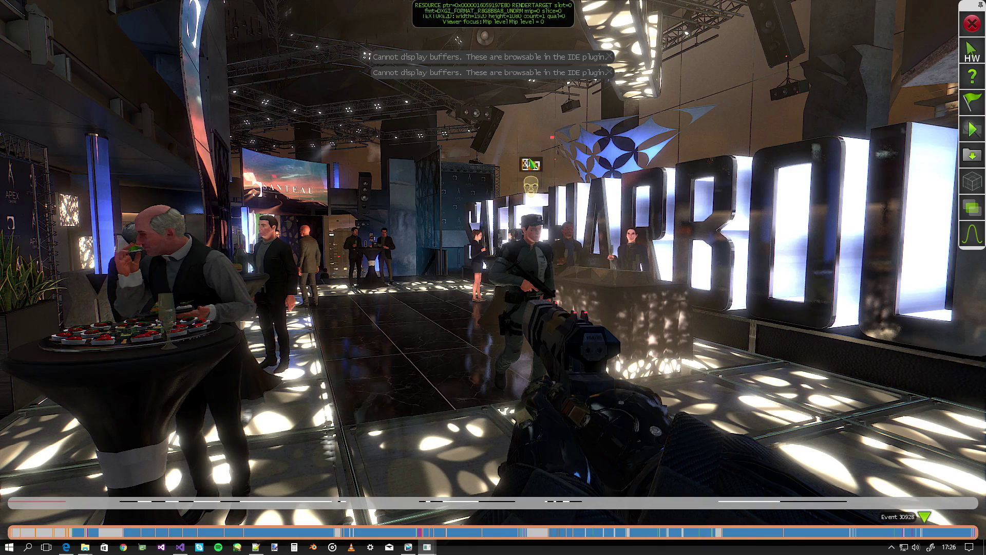
pyautogui.scroll(2, 530, 164)
pyautogui.scroll(2, 532, 168)
pyautogui.scroll(2, 536, 178)
pyautogui.scroll(2, 543, 193)
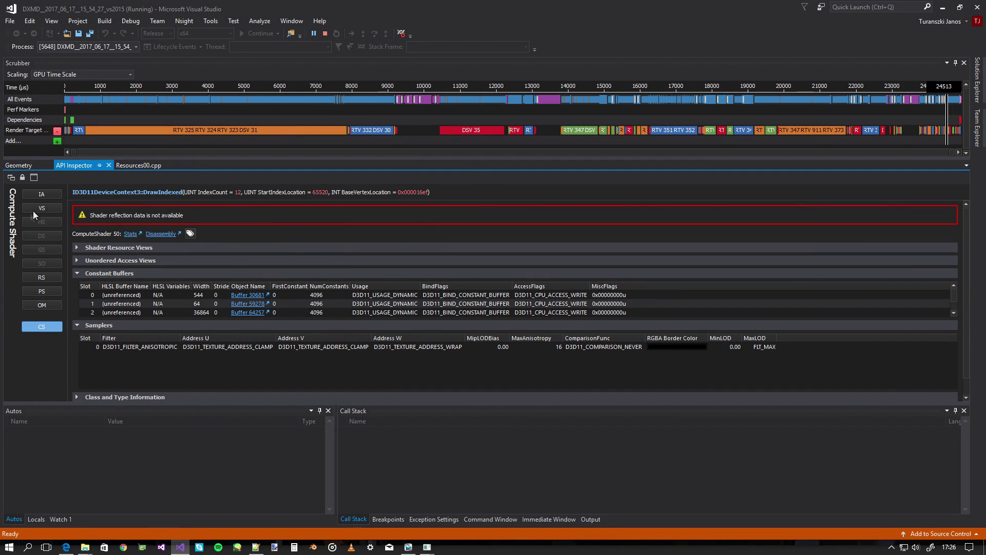
# - Inspect the pixel shader's Texture2D 102 full-screen, then return to the in-game HUD at event 32642
pyautogui.click(54, 291)
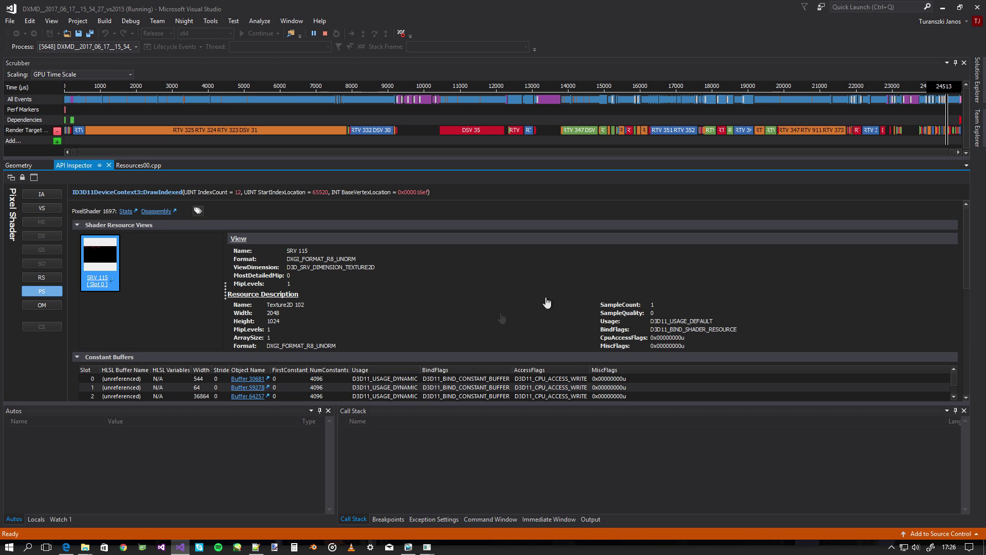
pyautogui.click(237, 239)
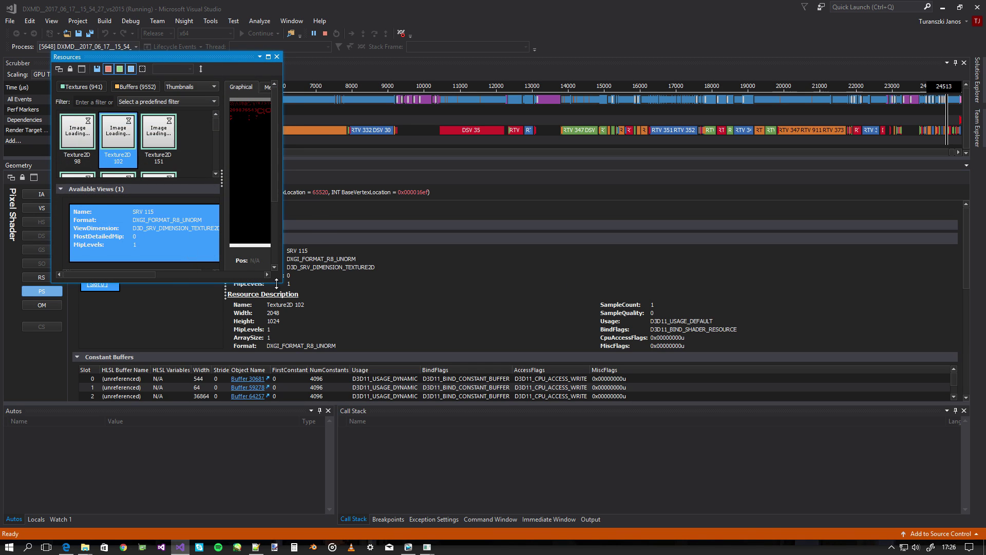
pyautogui.click(267, 57)
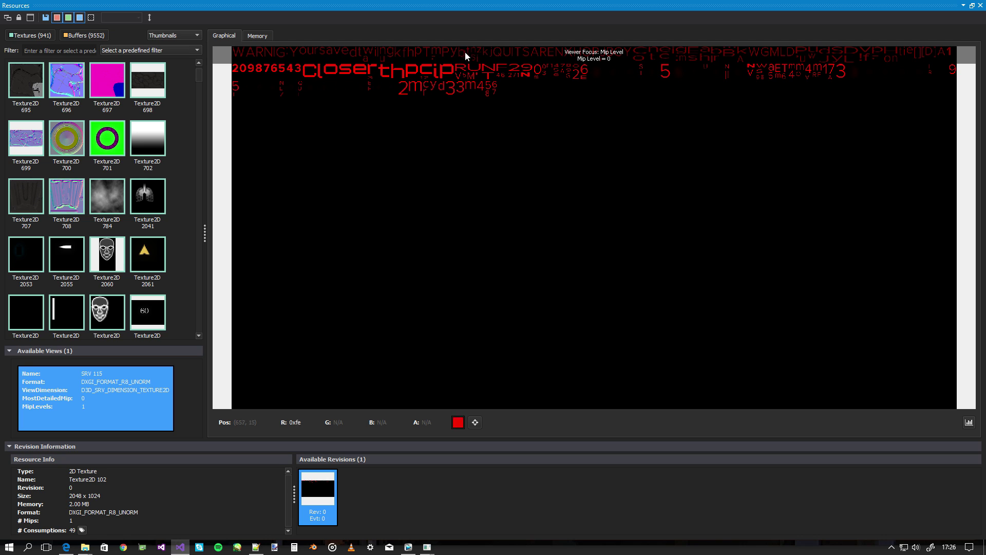
pyautogui.click(981, 6)
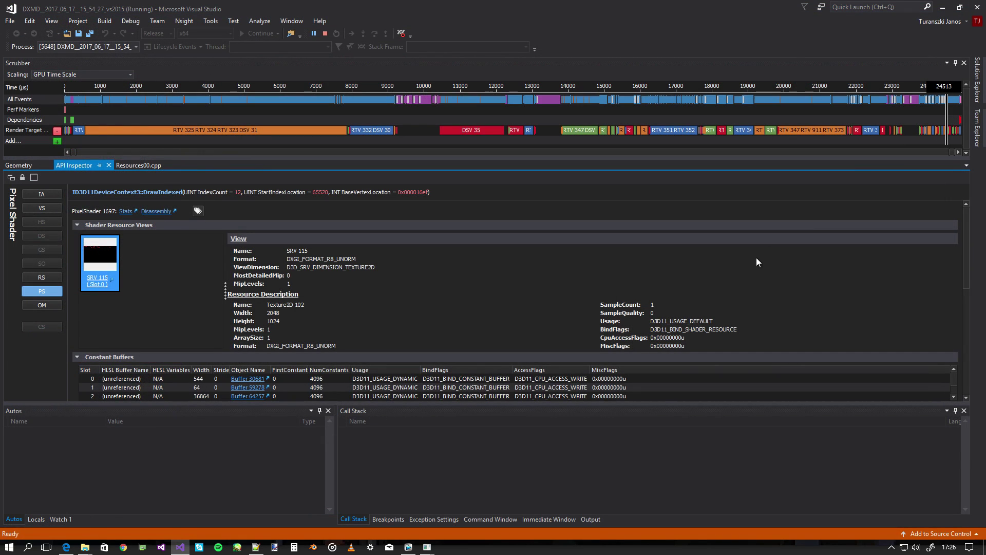
pyautogui.click(426, 548)
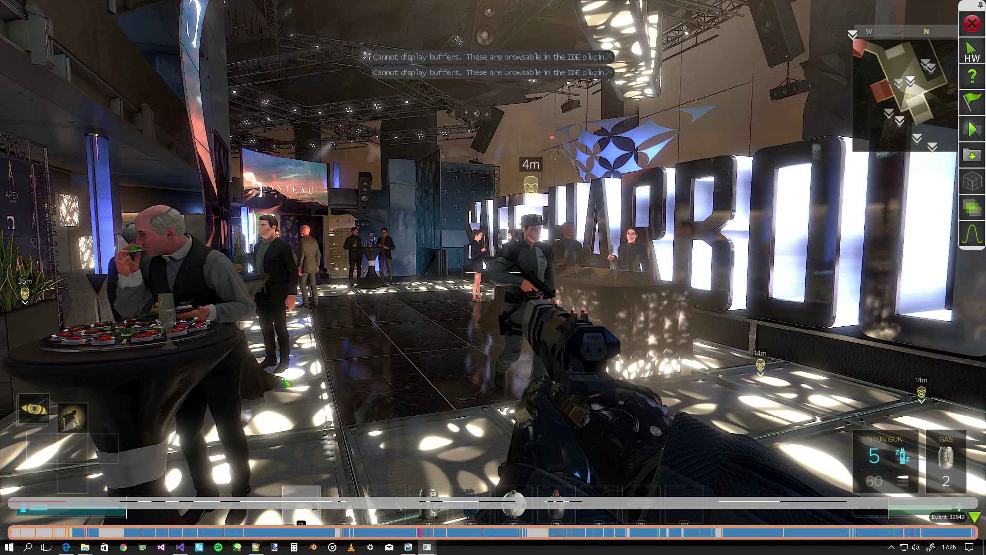
pyautogui.click(975, 518)
pyautogui.click(180, 547)
# - Open Nsight's API Statistics window (3032 draws, 39 dispatches) and move it to the right
pyautogui.click(185, 24)
pyautogui.moveTo(95, 33)
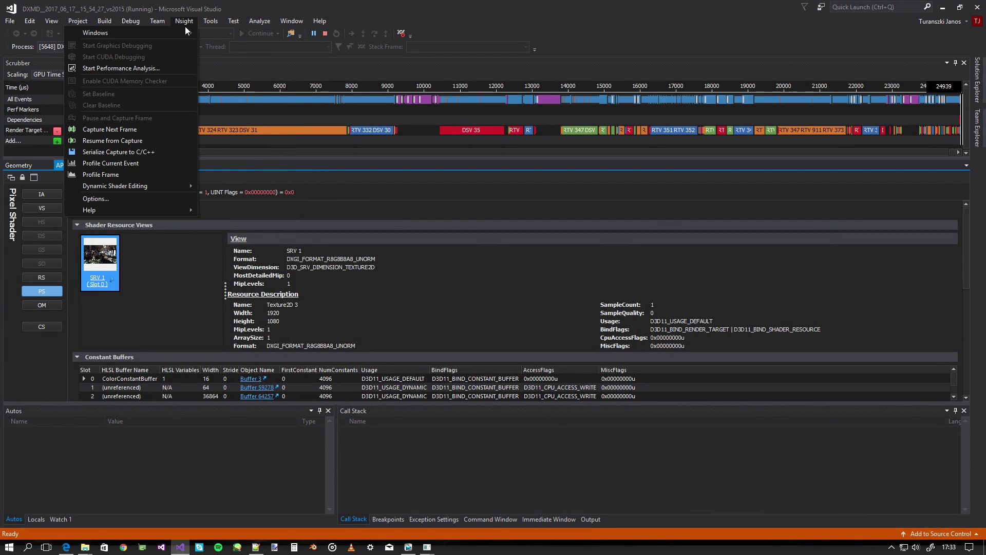
pyautogui.click(256, 81)
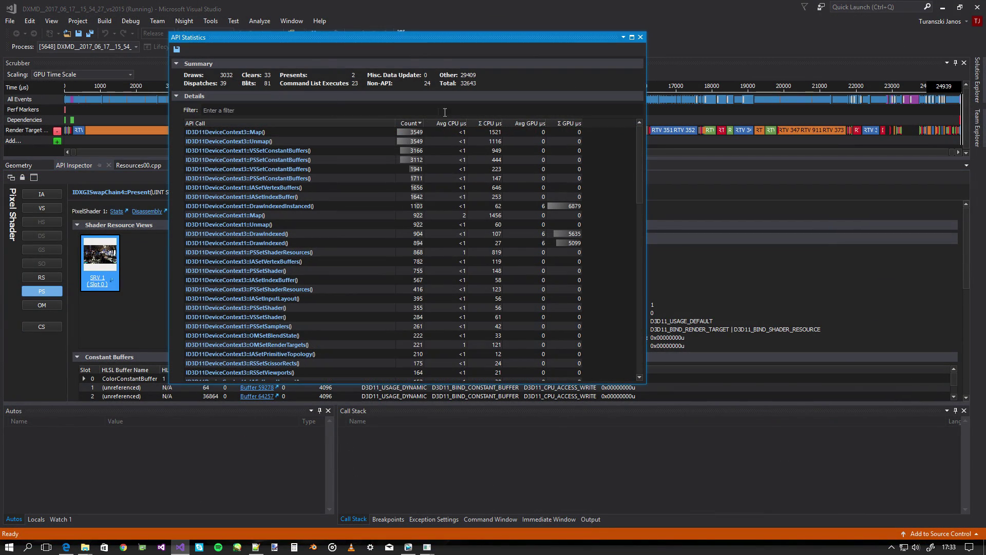
pyautogui.moveTo(546, 36); pyautogui.dragTo(649, 36)
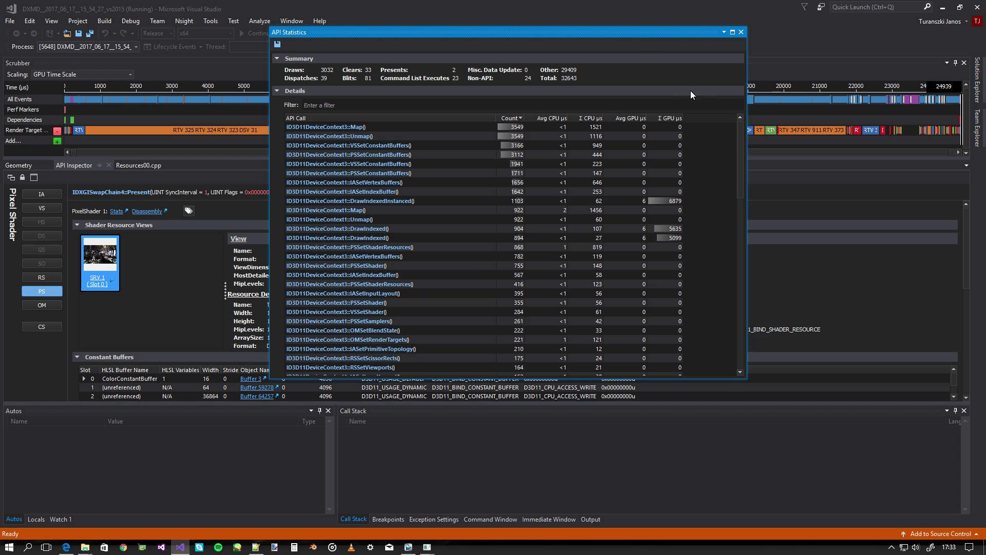